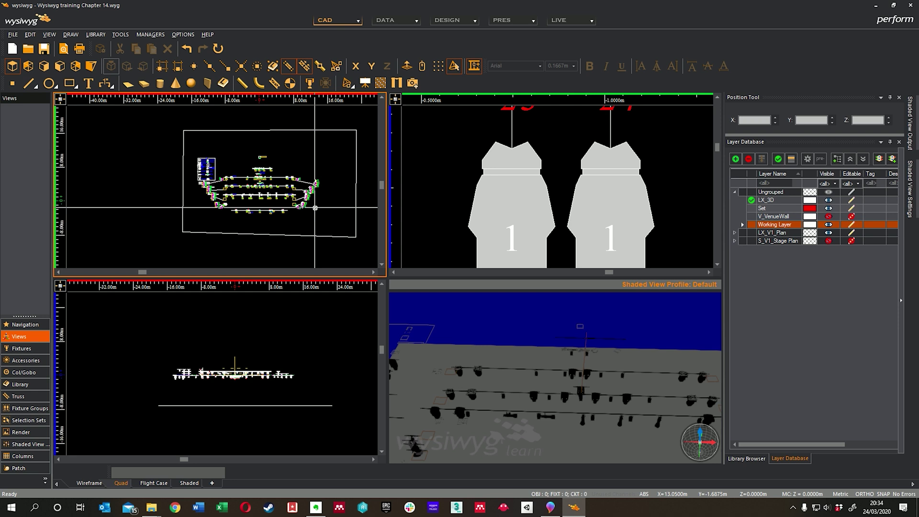
# - Examine the floor surface on the Working Layer in the plan view and the rig in the shaded view
pyautogui.moveTo(310, 222); pyautogui.dragTo(297, 213, button='middle')
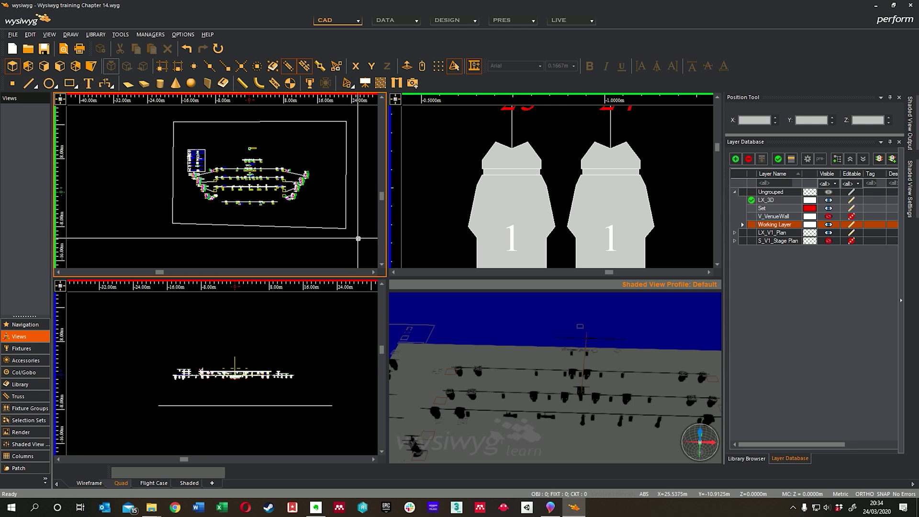
pyautogui.moveTo(351, 234); pyautogui.dragTo(342, 229, button='middle')
pyautogui.click(338, 223)
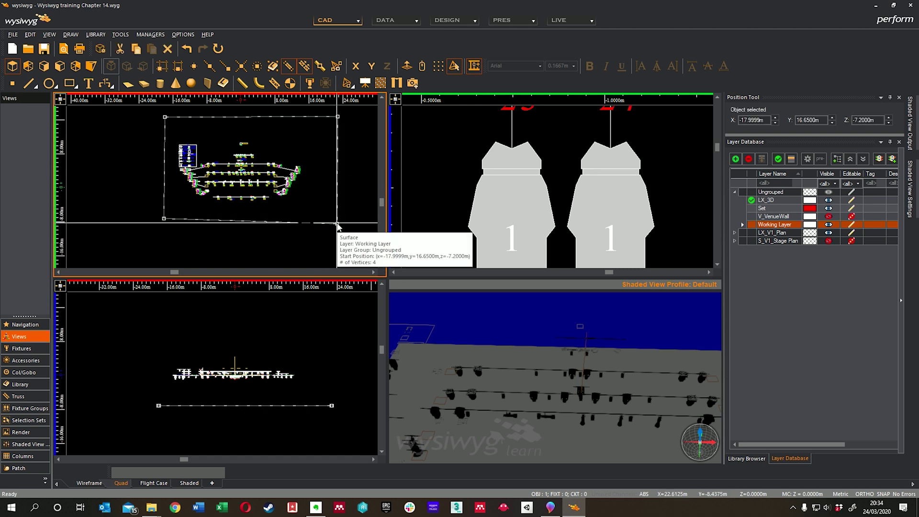
pyautogui.moveTo(338, 223)
pyautogui.mouseDown()
pyautogui.moveTo(338, 213)
pyautogui.moveTo(338, 222)
pyautogui.mouseUp()
pyautogui.moveTo(550, 391); pyautogui.dragTo(556, 366)
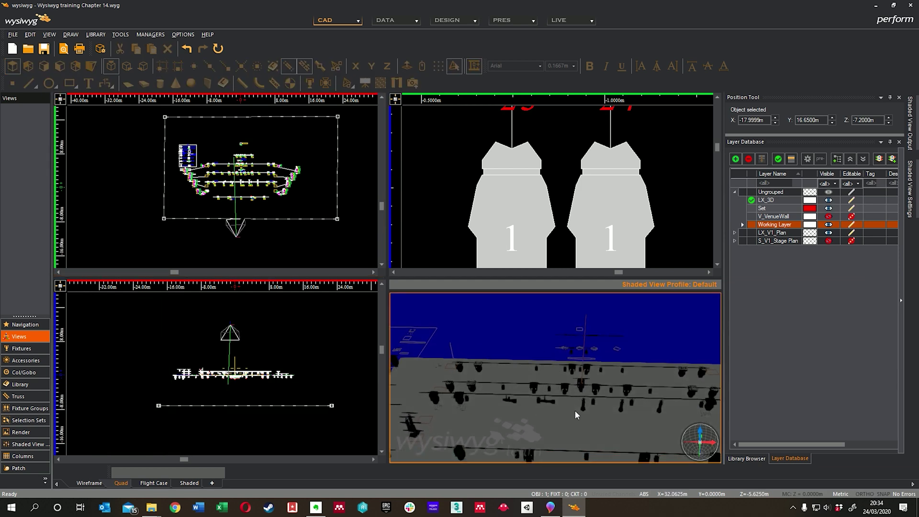
pyautogui.moveTo(577, 414)
pyautogui.mouseDown()
pyautogui.moveTo(604, 323)
pyautogui.moveTo(581, 432)
pyautogui.moveTo(590, 371)
pyautogui.mouseUp()
pyautogui.moveTo(590, 371); pyautogui.dragTo(581, 370, button='middle')
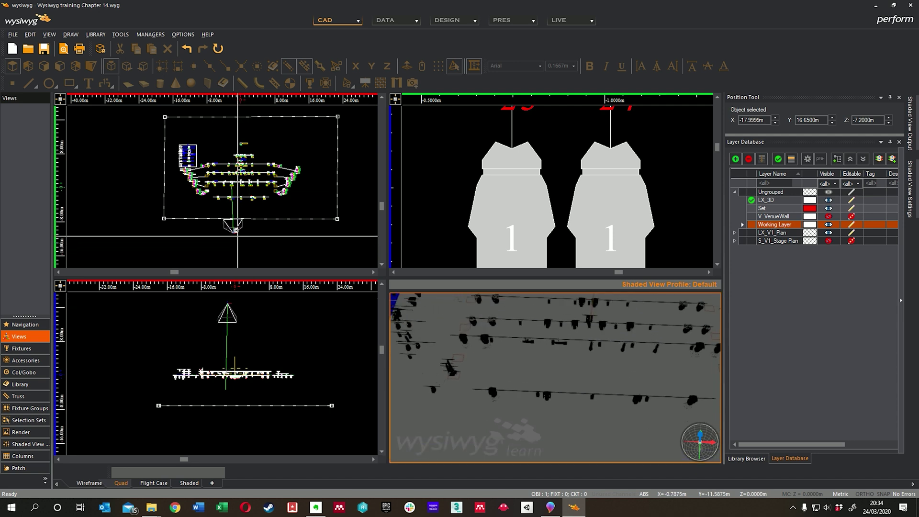
pyautogui.moveTo(250, 242); pyautogui.dragTo(245, 242, button='middle')
pyautogui.scroll(2, 239, 214)
pyautogui.click(208, 238)
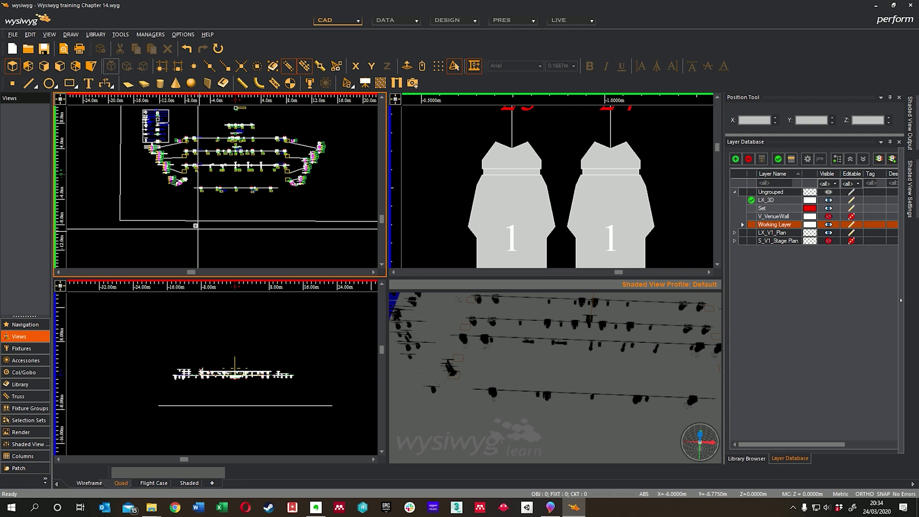
# - Place a new focus position FP 1 on the Focus layer at about X -0.03 m, Y -0.27 m in plan
pyautogui.click(77, 35)
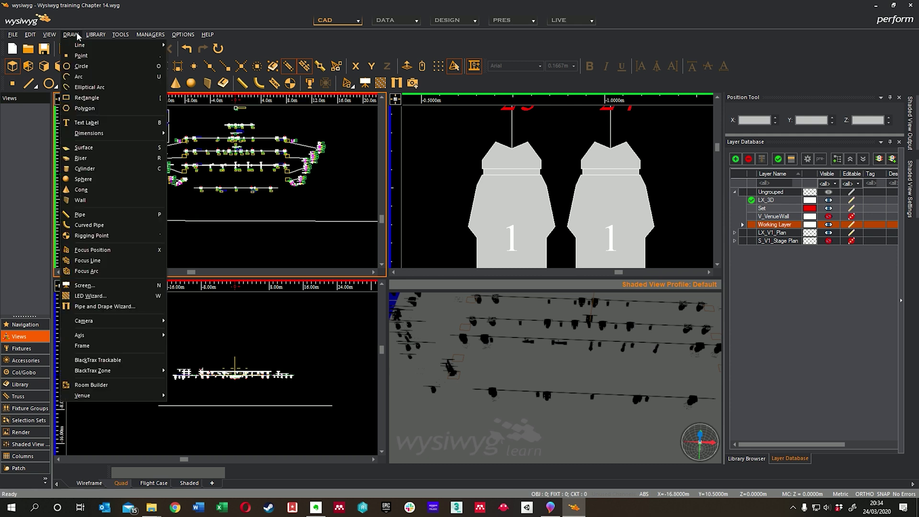
pyautogui.click(122, 250)
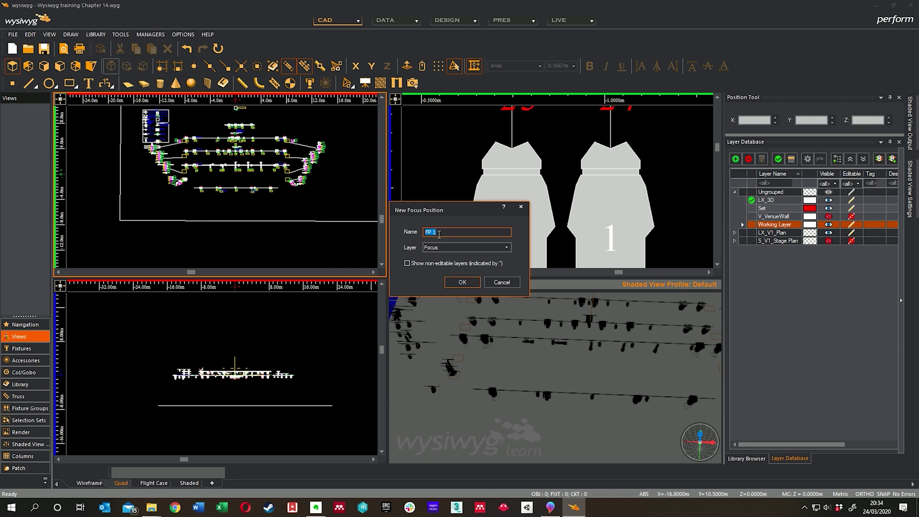
pyautogui.click(461, 282)
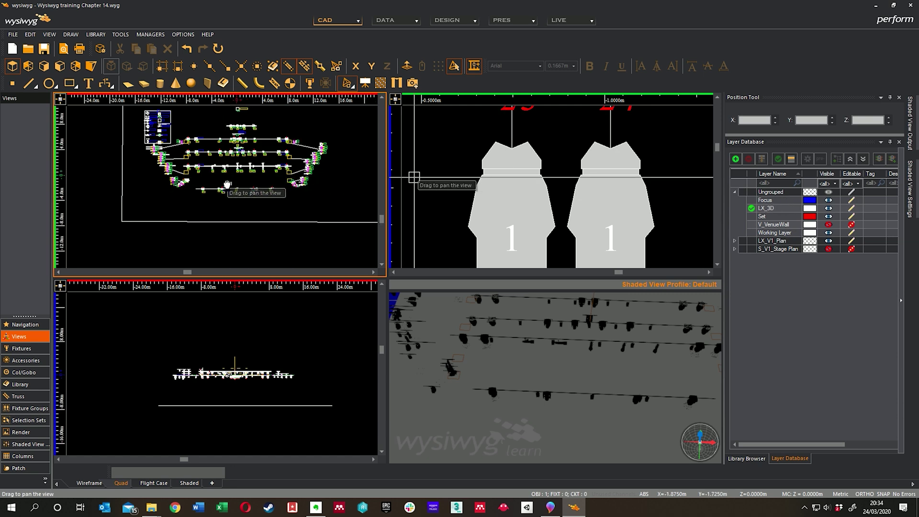
pyautogui.moveTo(224, 183); pyautogui.dragTo(230, 196, button='middle')
pyautogui.scroll(3, 232, 192)
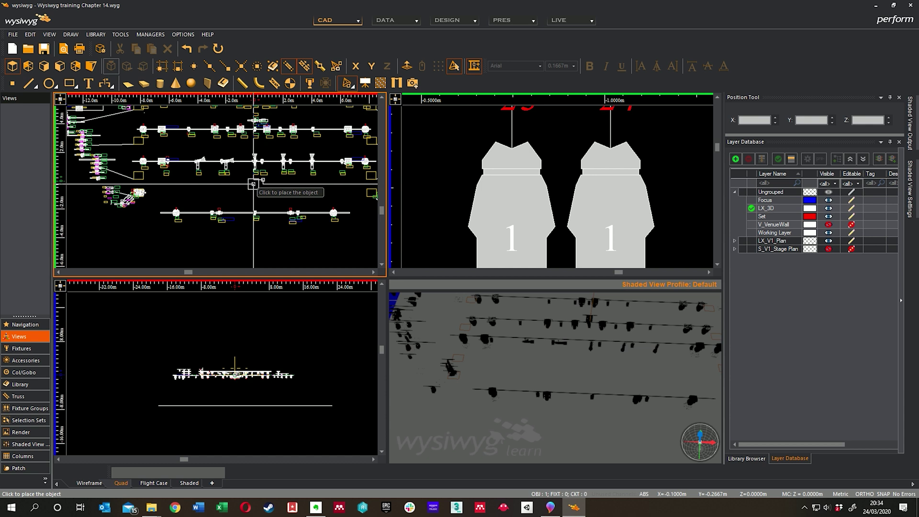
pyautogui.click(253, 184)
# - Move focus position FP 1 down to about Z -6.98 m, just above the floor surface, in the front view
pyautogui.scroll(2, 255, 191)
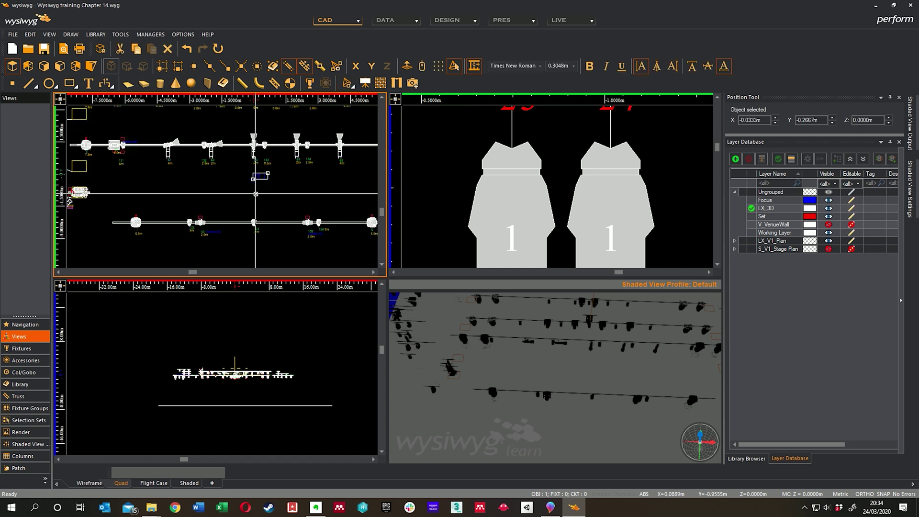
pyautogui.scroll(2, 256, 194)
pyautogui.scroll(4, 235, 353)
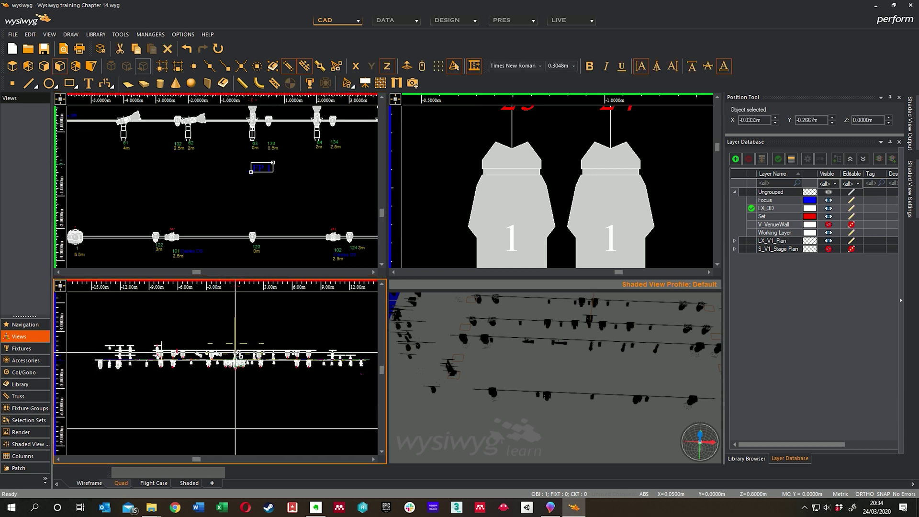
pyautogui.scroll(3, 236, 353)
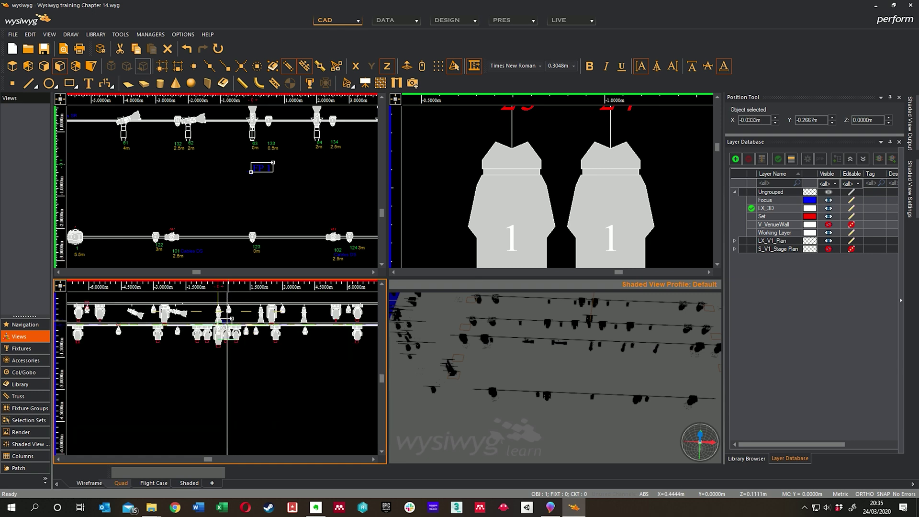
pyautogui.scroll(-4, 227, 318)
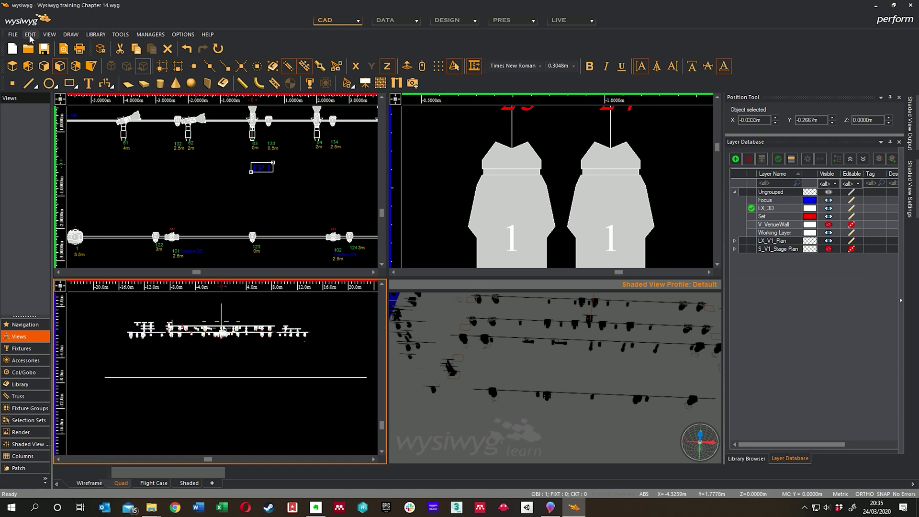
pyautogui.click(30, 35)
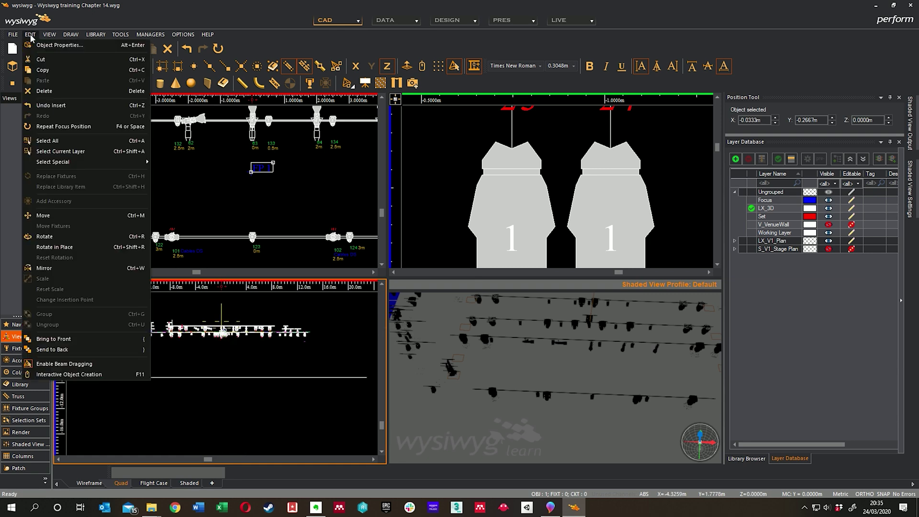
pyautogui.click(52, 220)
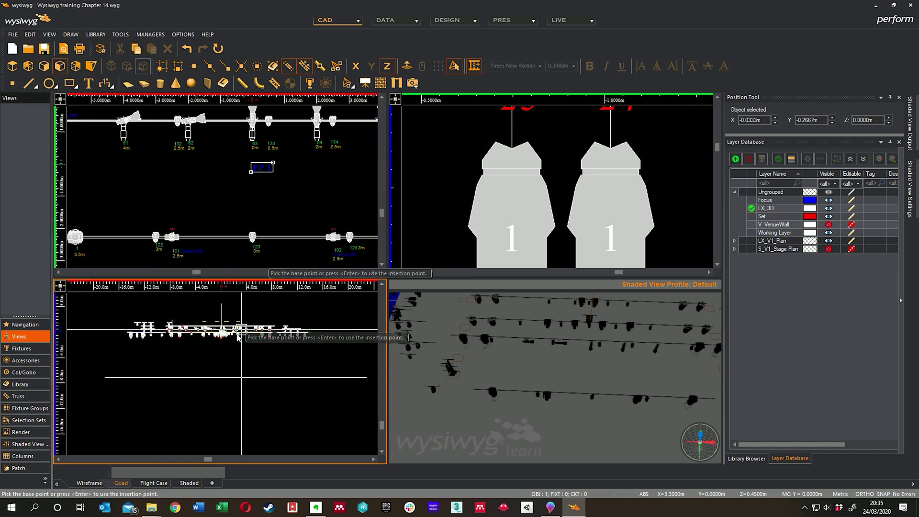
pyautogui.moveTo(232, 337); pyautogui.dragTo(233, 323, button='middle')
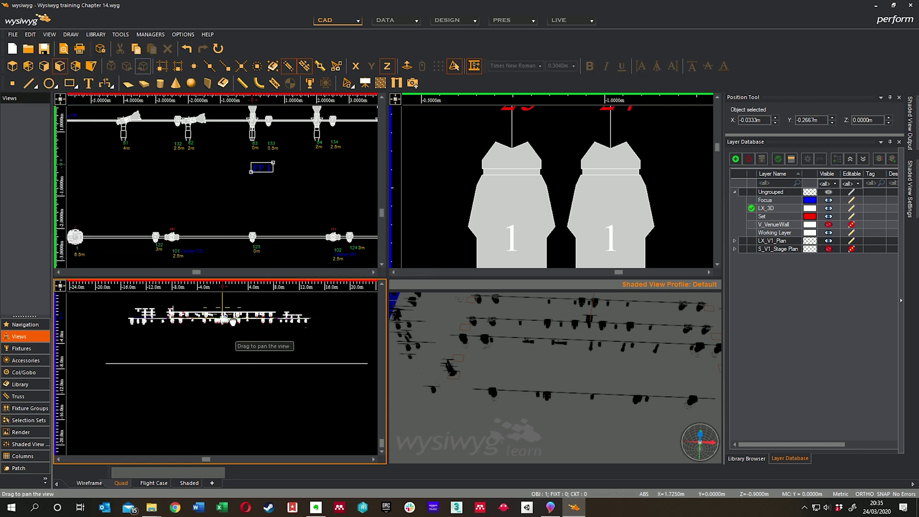
pyautogui.click(334, 322)
pyautogui.click(334, 361)
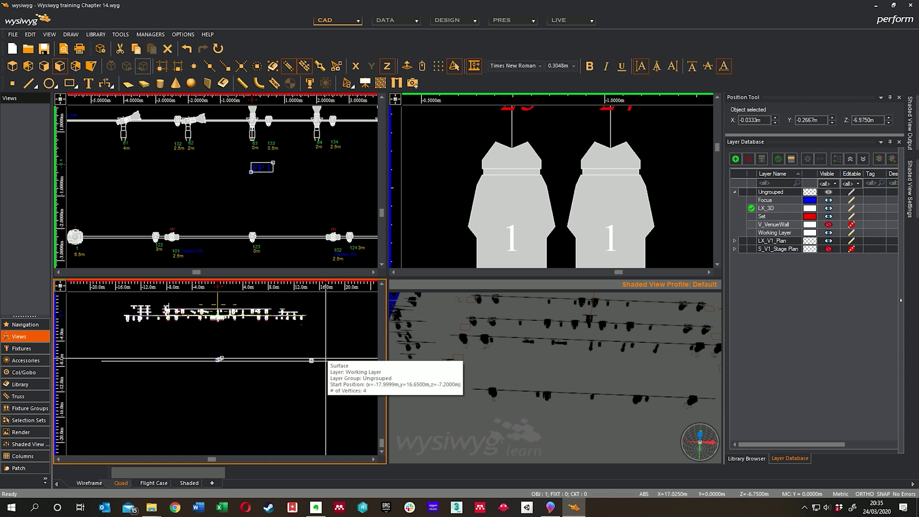
# - Check FP 1's height against the floor surface in the front view and its placement in plan, and deselect it
pyautogui.moveTo(220, 369); pyautogui.dragTo(234, 373, button='middle')
pyautogui.scroll(10, 233, 373)
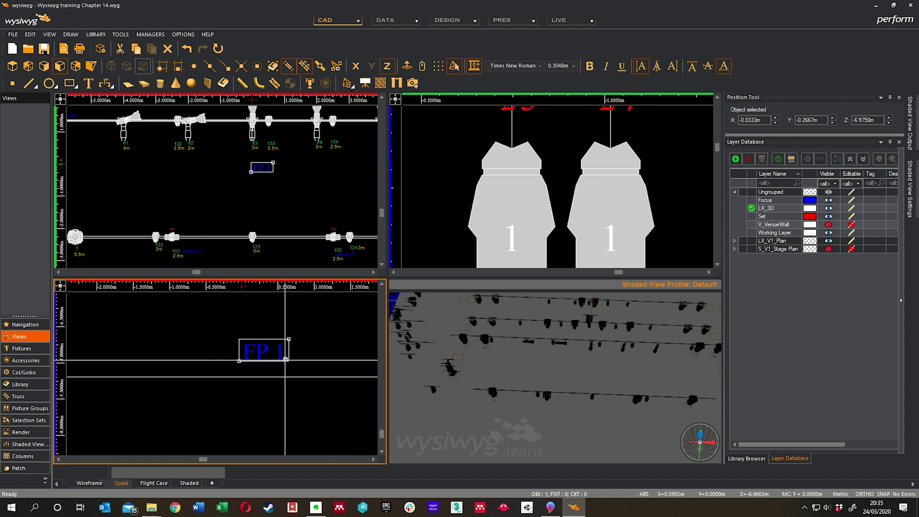
pyautogui.scroll(5, 254, 373)
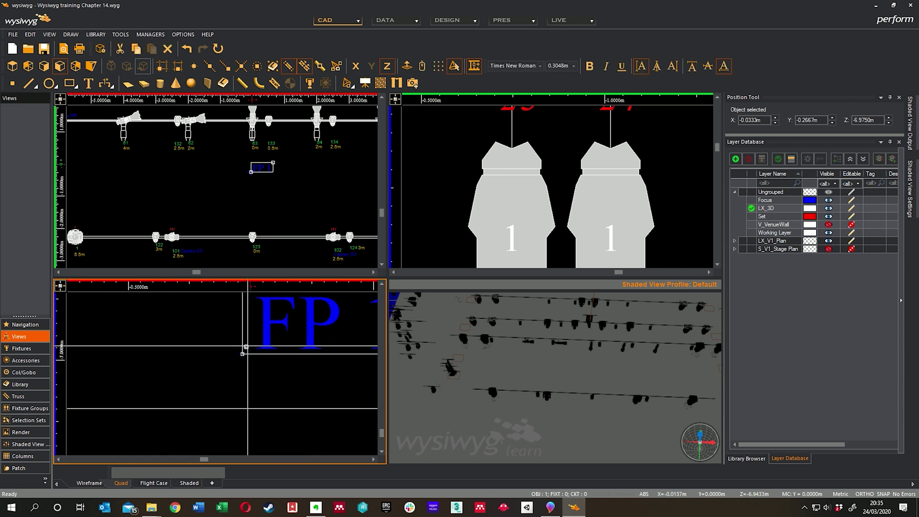
pyautogui.scroll(-10, 247, 348)
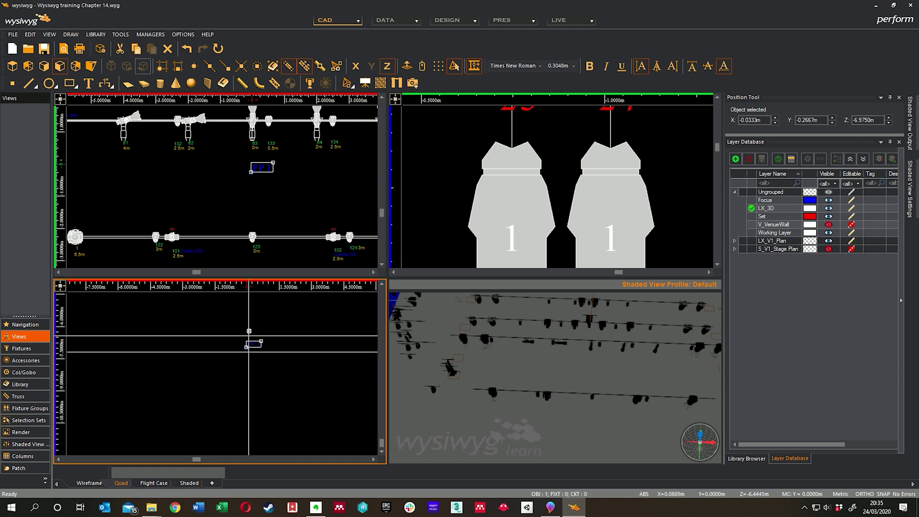
pyautogui.moveTo(249, 314); pyautogui.dragTo(237, 336, button='middle')
pyautogui.scroll(-7, 237, 336)
pyautogui.moveTo(252, 182); pyautogui.dragTo(226, 176, button='middle')
pyautogui.scroll(-2, 224, 180)
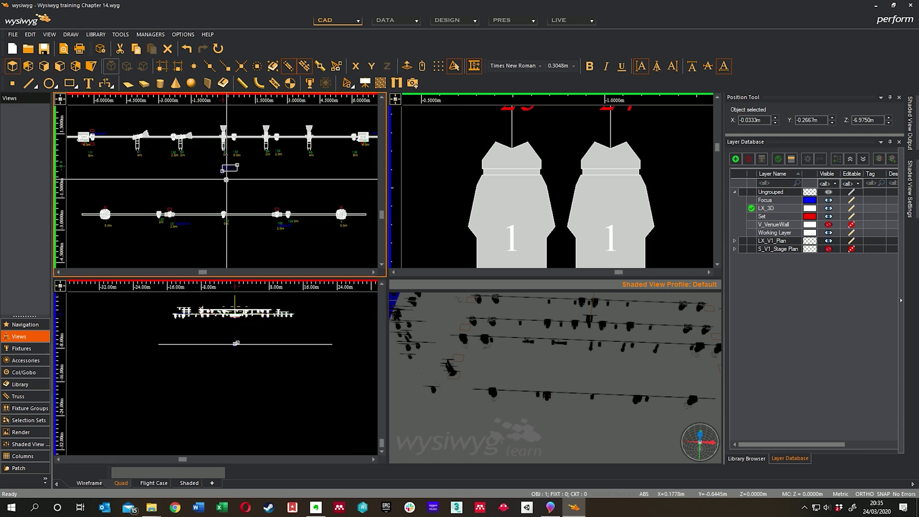
pyautogui.press('Escape')
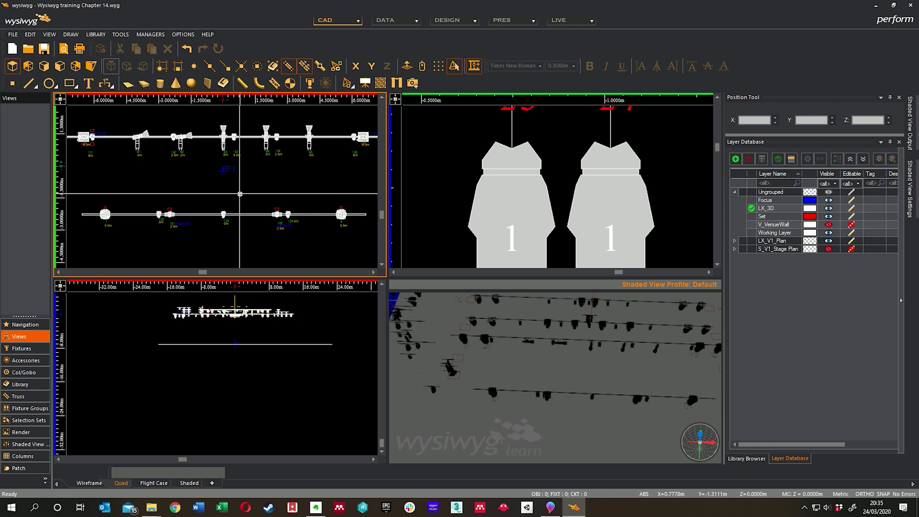
# - Select the CE Source 4 fixtures by type and try to add fixture 63 to the selection
pyautogui.rightClick(240, 195)
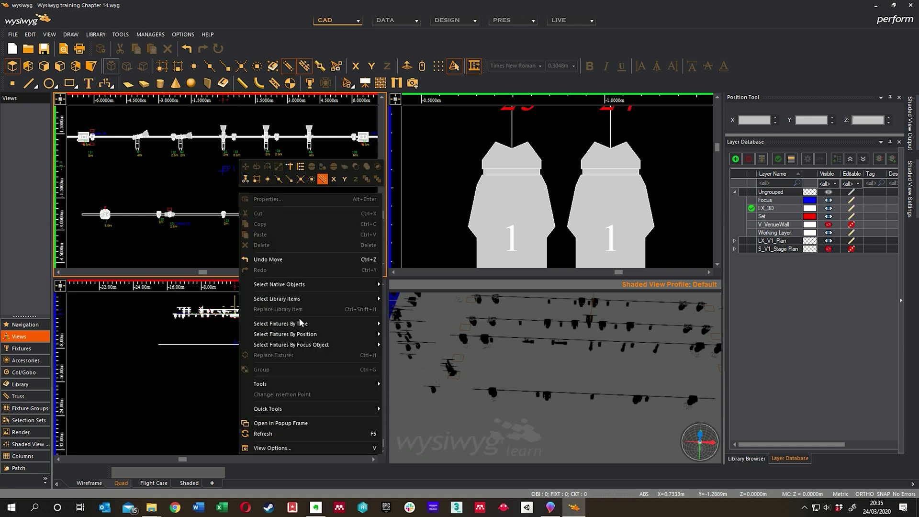
pyautogui.moveTo(338, 324)
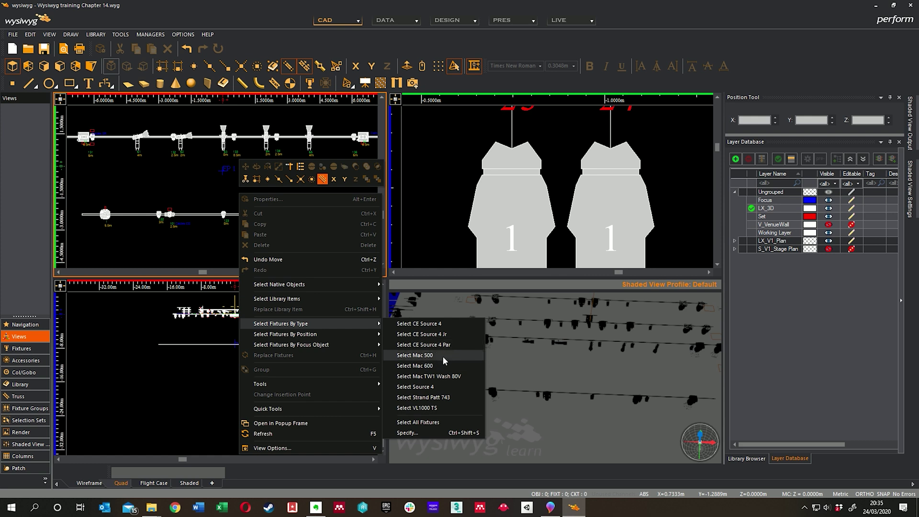
pyautogui.click(436, 323)
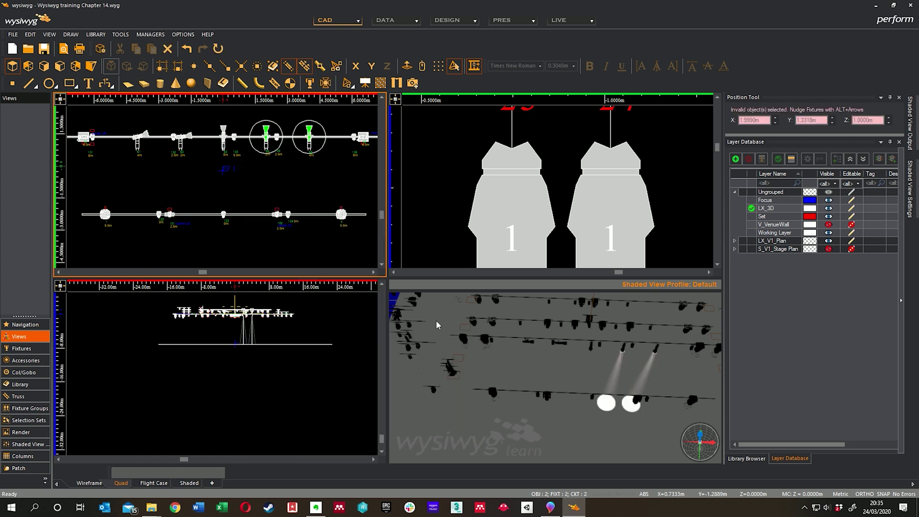
pyautogui.scroll(5, 228, 164)
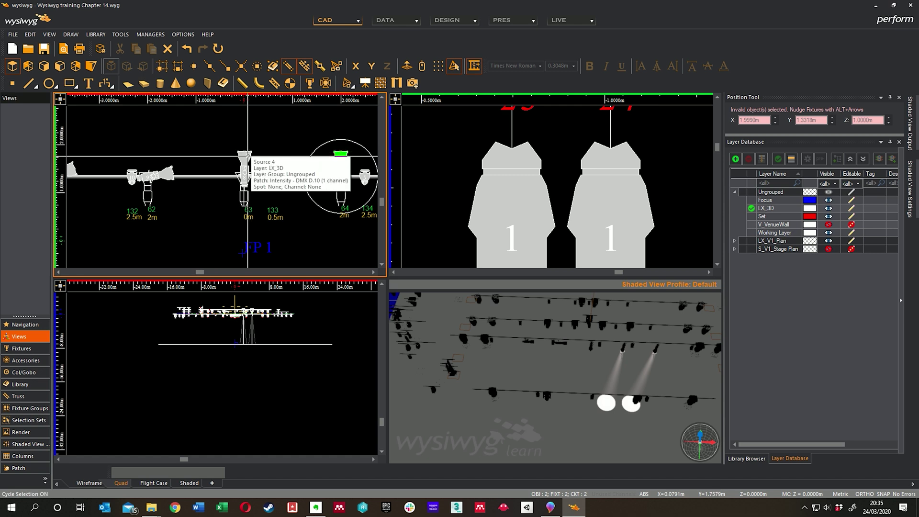
pyautogui.click(248, 152)
pyautogui.moveTo(245, 169); pyautogui.dragTo(188, 169, button='middle')
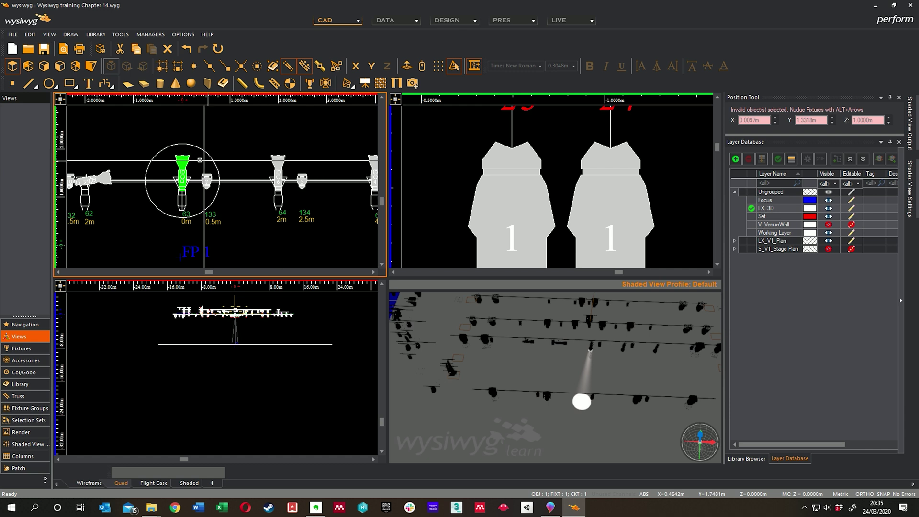
# - Select fixtures 61, 62, 63 and 64 plus the matching Source 4 at 4 m on the bar behind FP 1
pyautogui.moveTo(261, 155); pyautogui.dragTo(309, 150, button='middle')
pyautogui.click(314, 166)
pyautogui.keyDown('ctrl'); pyautogui.click(209, 165); pyautogui.keyUp('ctrl')
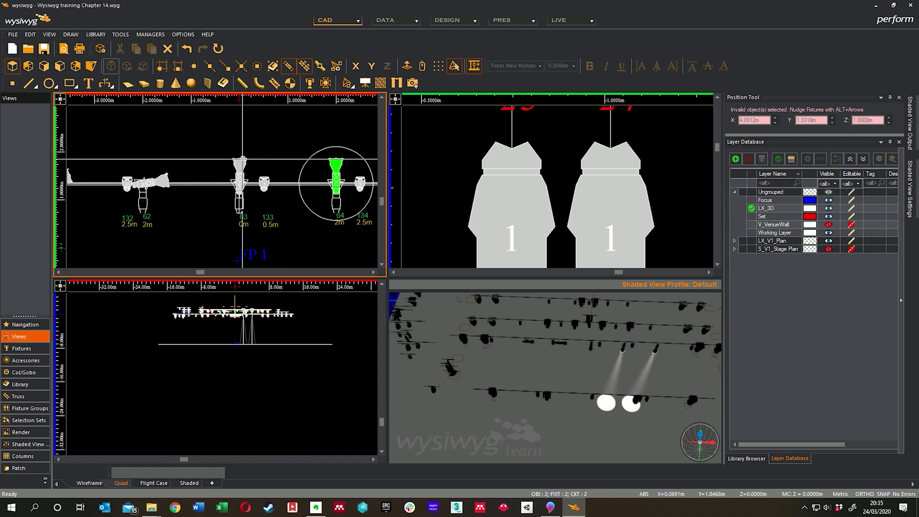
pyautogui.keyDown('ctrl'); pyautogui.click(239, 168); pyautogui.keyUp('ctrl')
pyautogui.keyDown('ctrl'); pyautogui.click(161, 179); pyautogui.keyUp('ctrl')
pyautogui.moveTo(157, 153); pyautogui.dragTo(213, 149, button='middle')
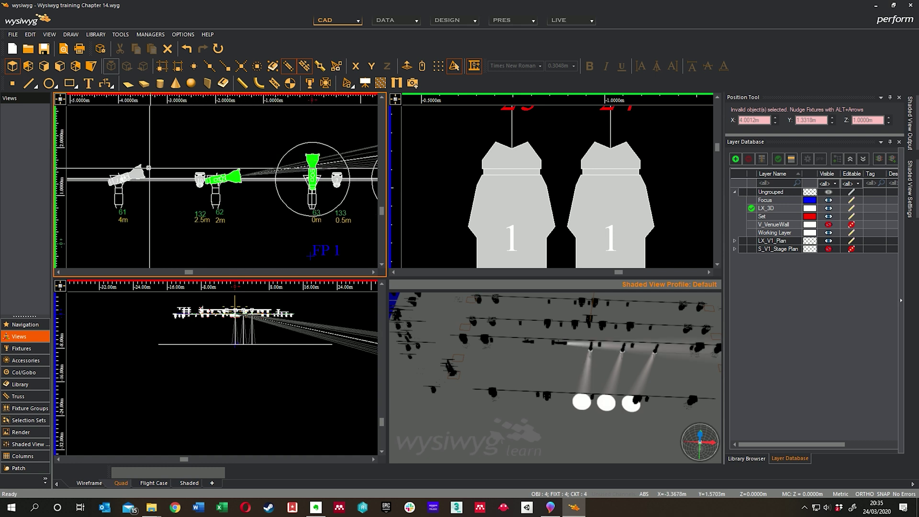
pyautogui.click(134, 173)
pyautogui.moveTo(215, 163); pyautogui.dragTo(148, 154, button='middle')
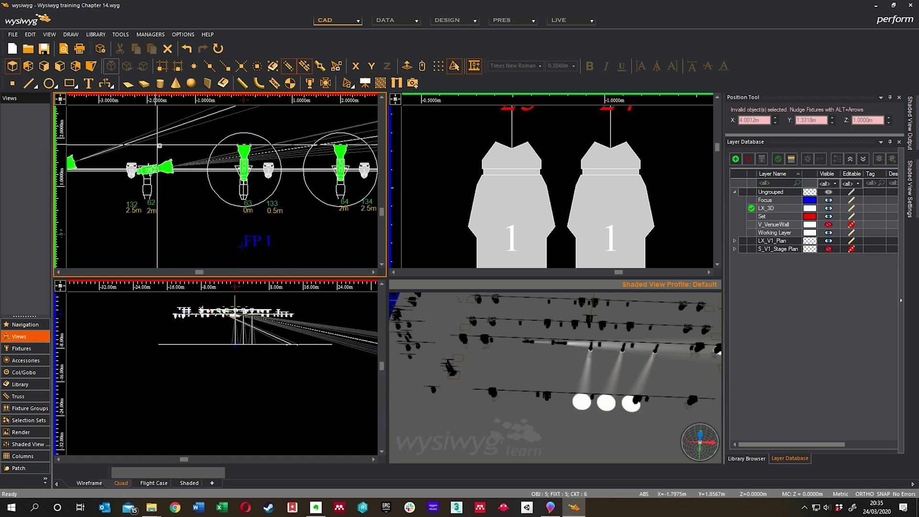
# - Create a fixture group named "Source 4 10deg" from the five selected Source 4 fixtures and clear the selection
pyautogui.scroll(-5, 213, 165)
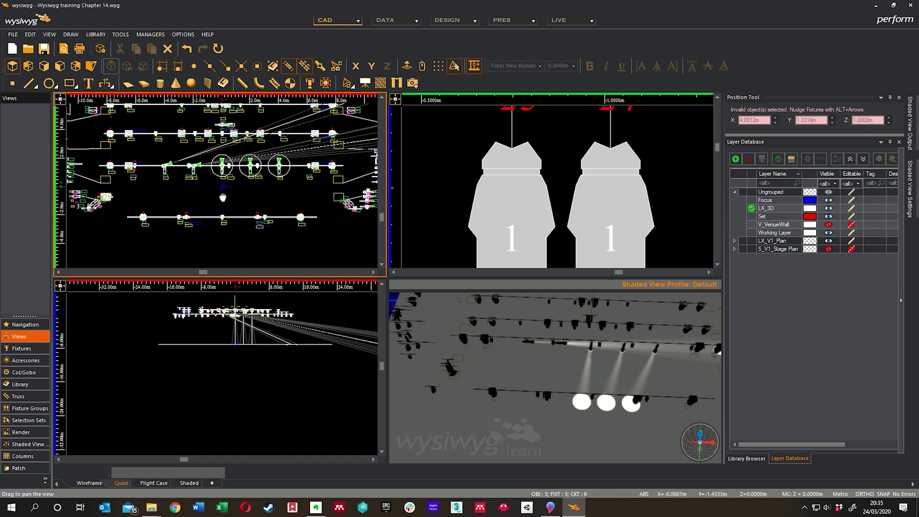
pyautogui.moveTo(223, 197)
pyautogui.mouseDown(button='middle')
pyautogui.moveTo(226, 181)
pyautogui.moveTo(220, 203)
pyautogui.mouseUp(button='middle')
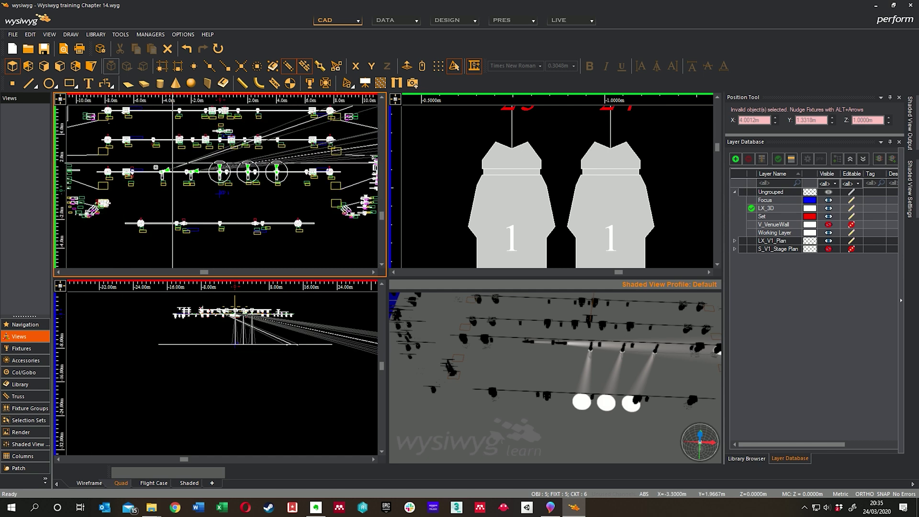
pyautogui.click(34, 413)
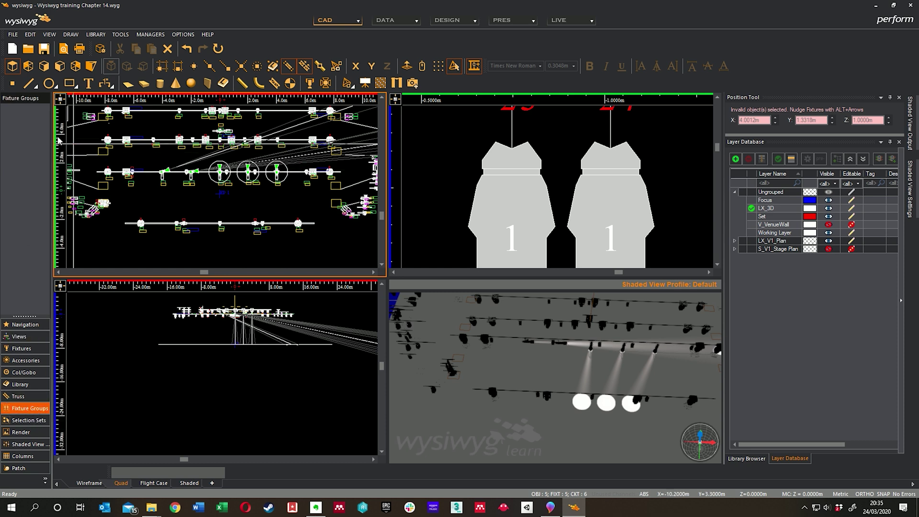
pyautogui.rightClick(25, 121)
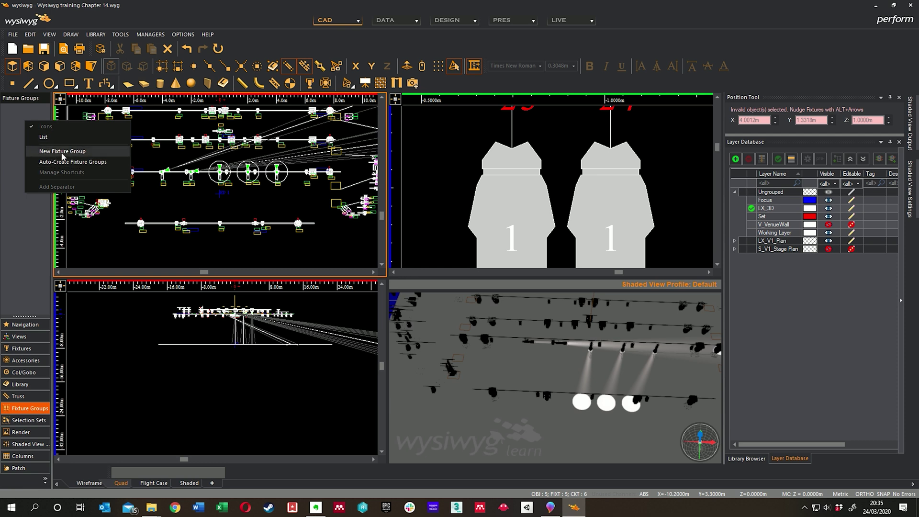
pyautogui.click(62, 152)
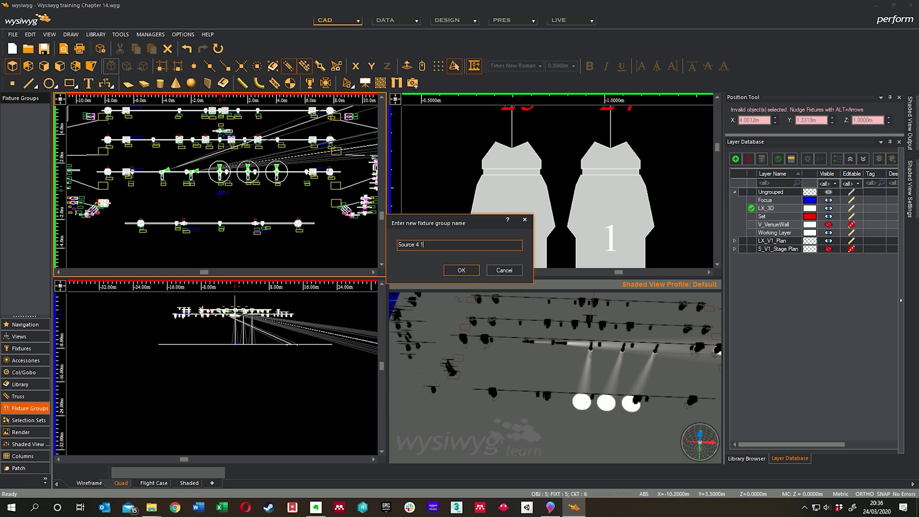
pyautogui.write('Source 4 10deg')
pyautogui.press('Return')
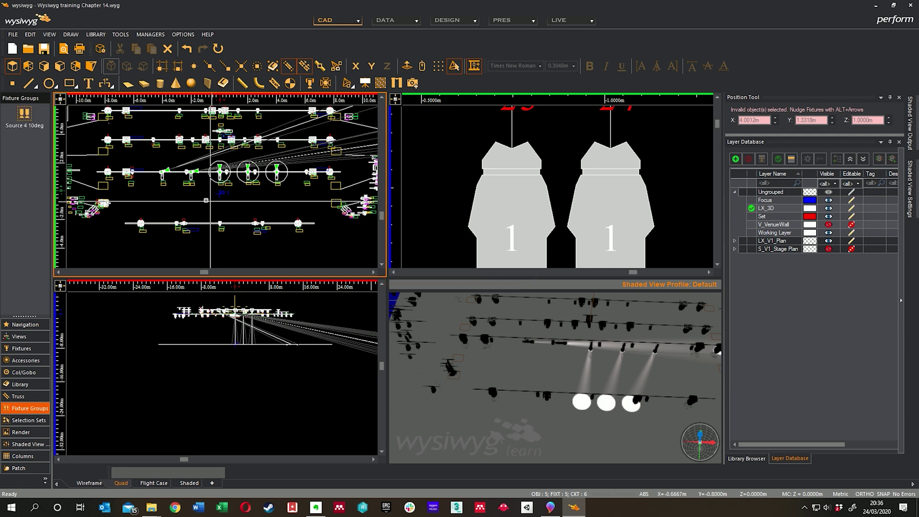
pyautogui.press('Escape')
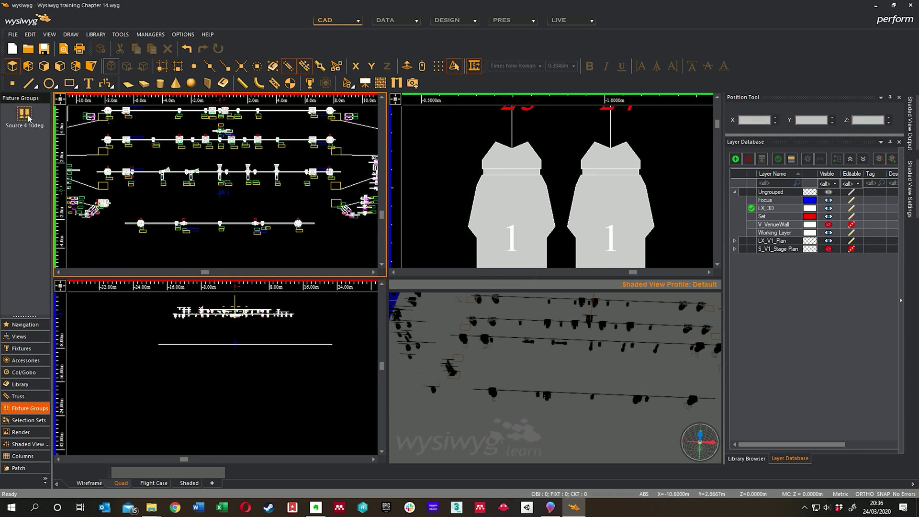
# - Select the Source 4 10deg group, set the focus position of all its fixtures to FP 1, and deselect them
pyautogui.click(25, 114)
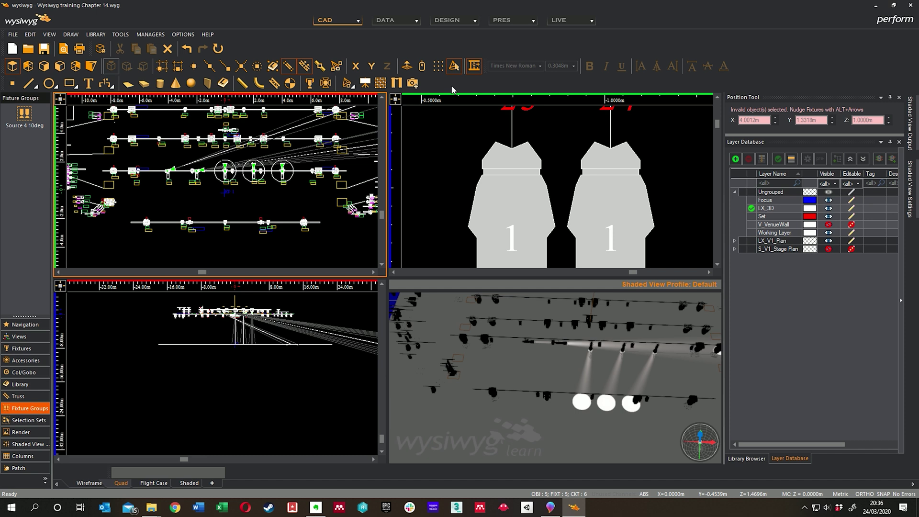
pyautogui.moveTo(196, 184); pyautogui.dragTo(199, 191, button='middle')
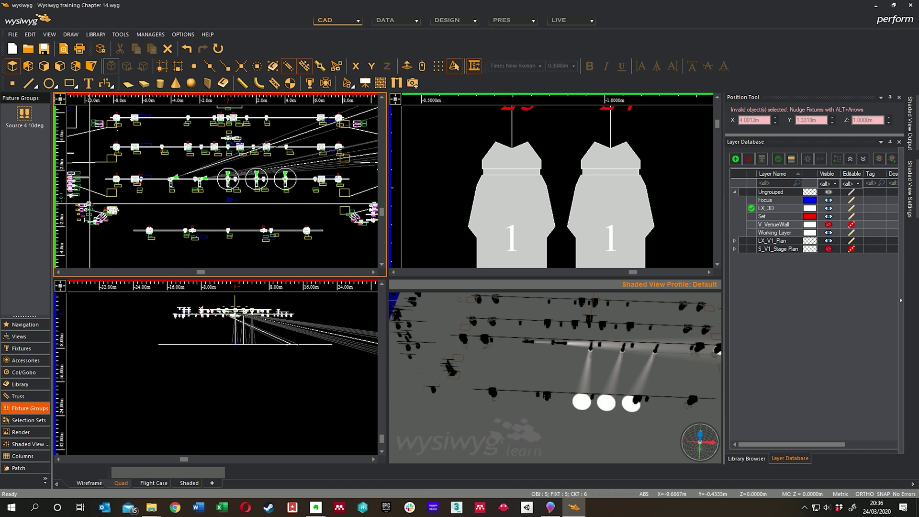
pyautogui.moveTo(191, 179)
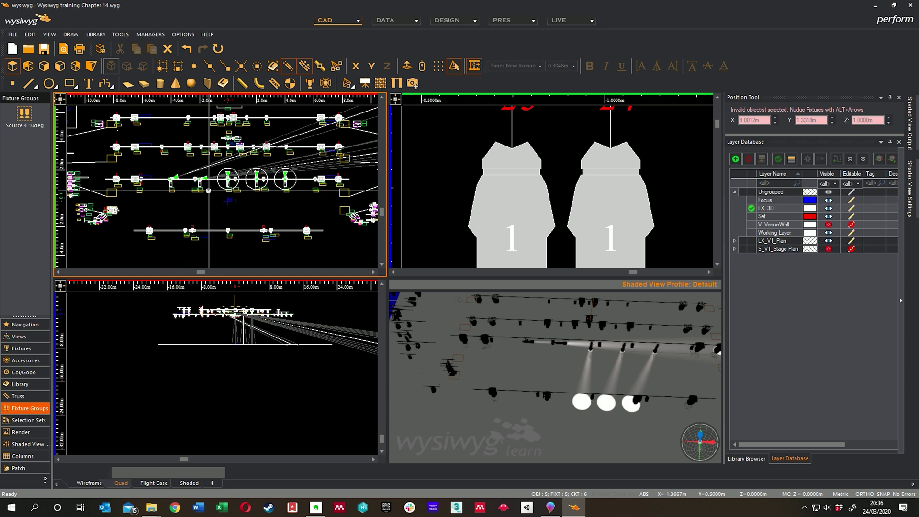
pyautogui.moveTo(218, 207); pyautogui.dragTo(238, 182, button='middle')
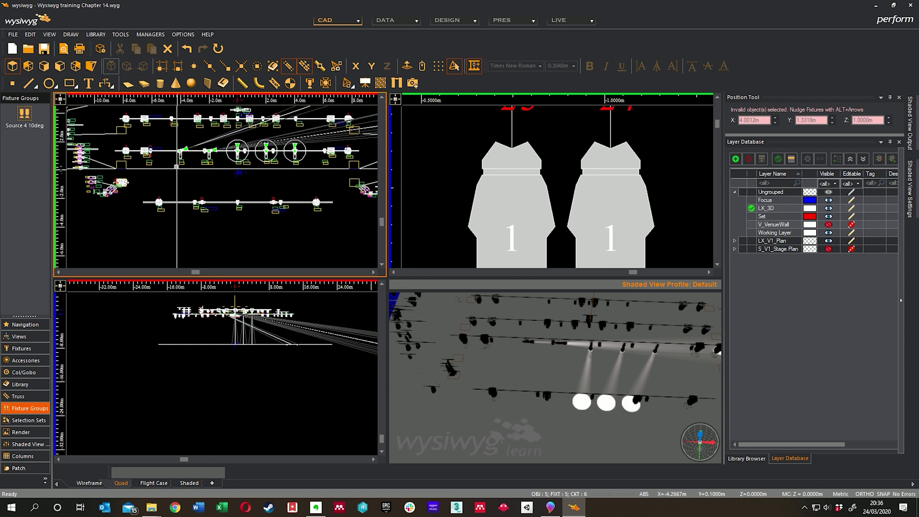
pyautogui.rightClick(197, 182)
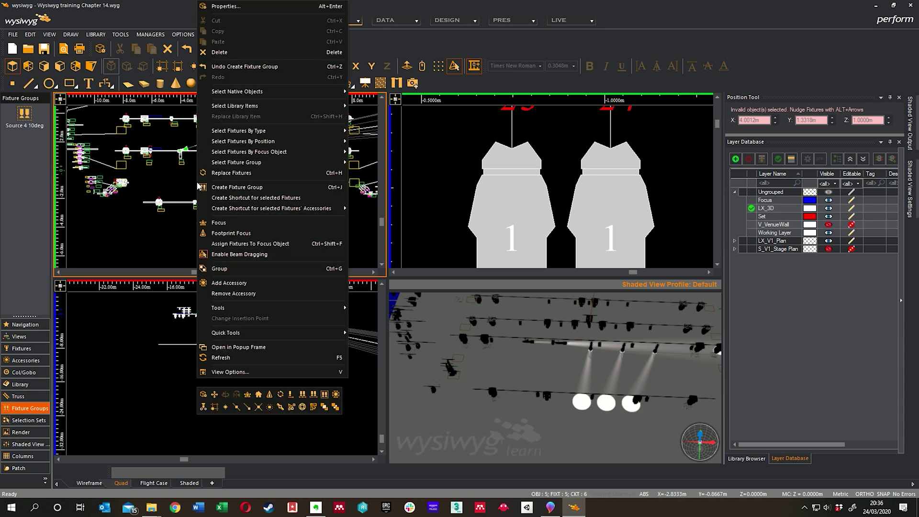
pyautogui.click(224, 6)
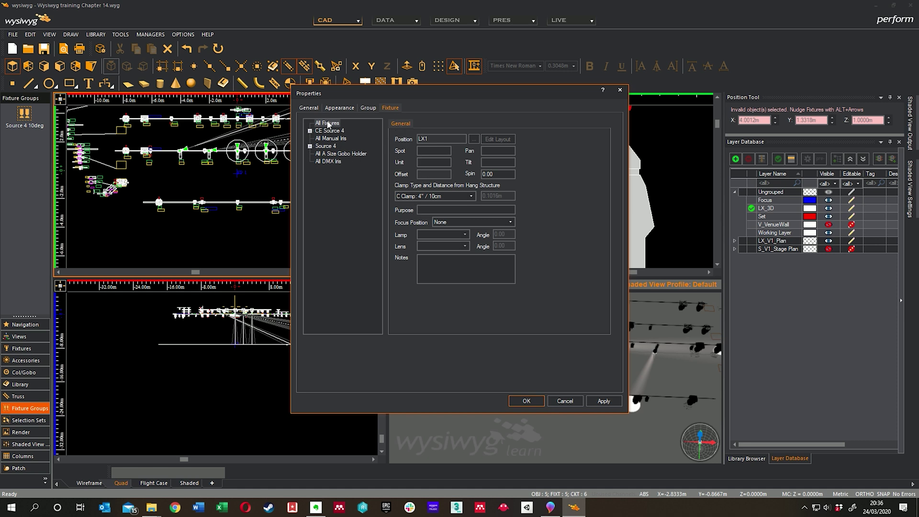
pyautogui.click(512, 223)
pyautogui.click(439, 238)
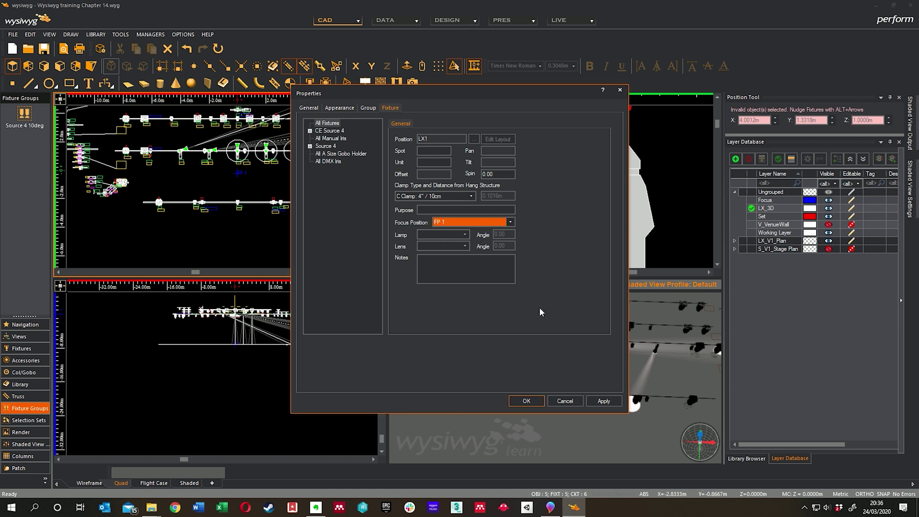
pyautogui.click(529, 400)
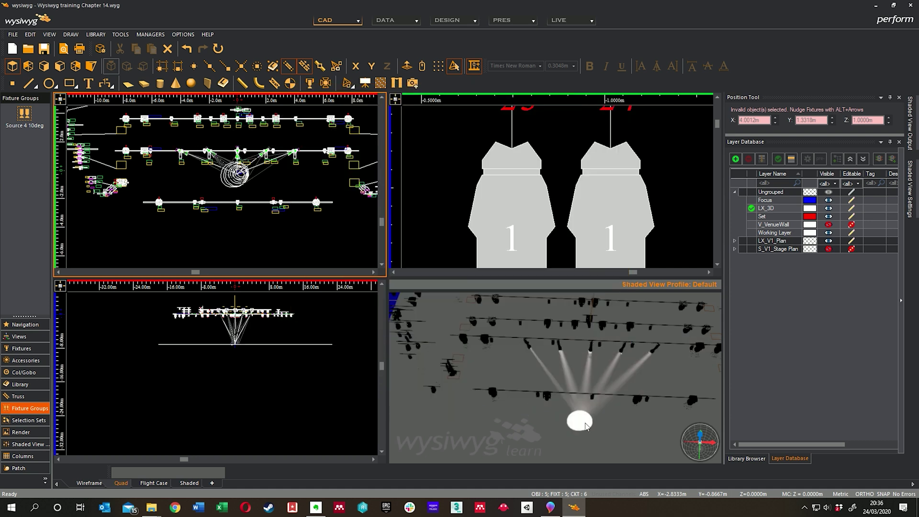
pyautogui.click(246, 238)
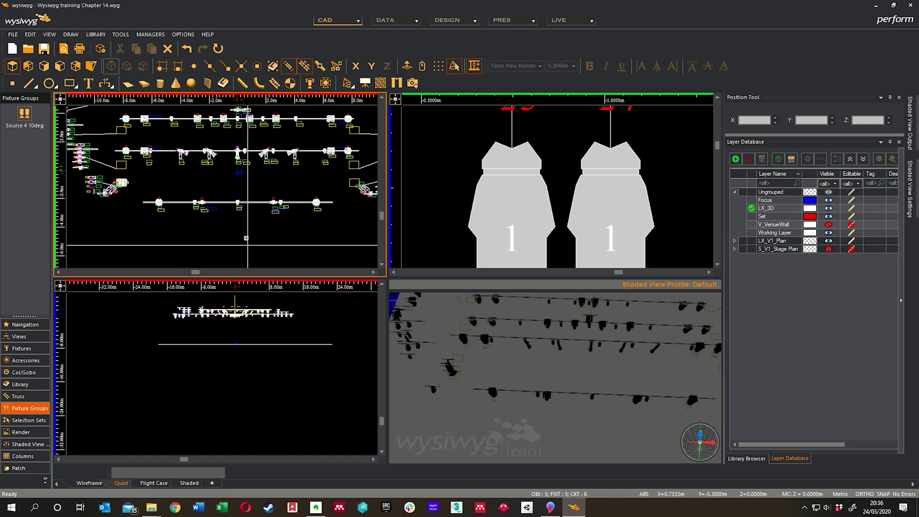
# - Move FP 1 in plan to about X 6.07 m, Y -1.22 m and select the Source 4 10deg group to check its beams
pyautogui.scroll(3, 238, 178)
pyautogui.click(249, 149)
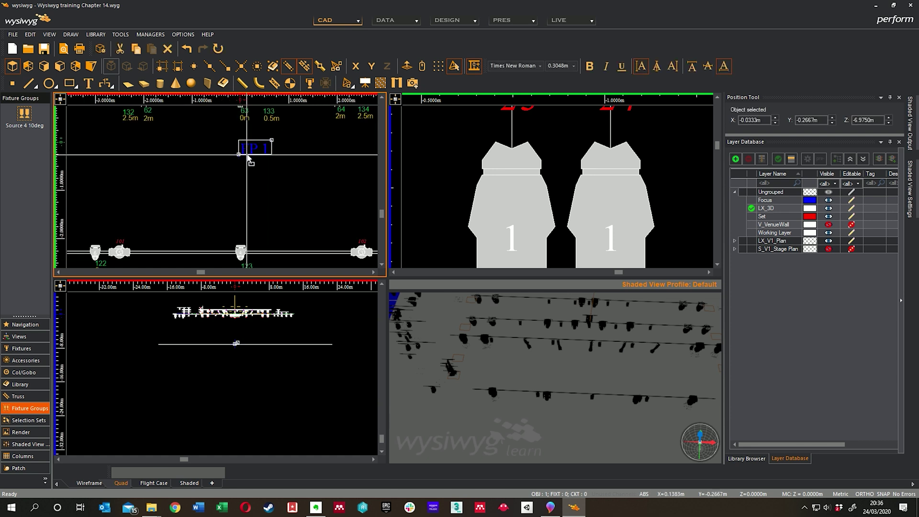
pyautogui.moveTo(253, 164); pyautogui.dragTo(334, 211)
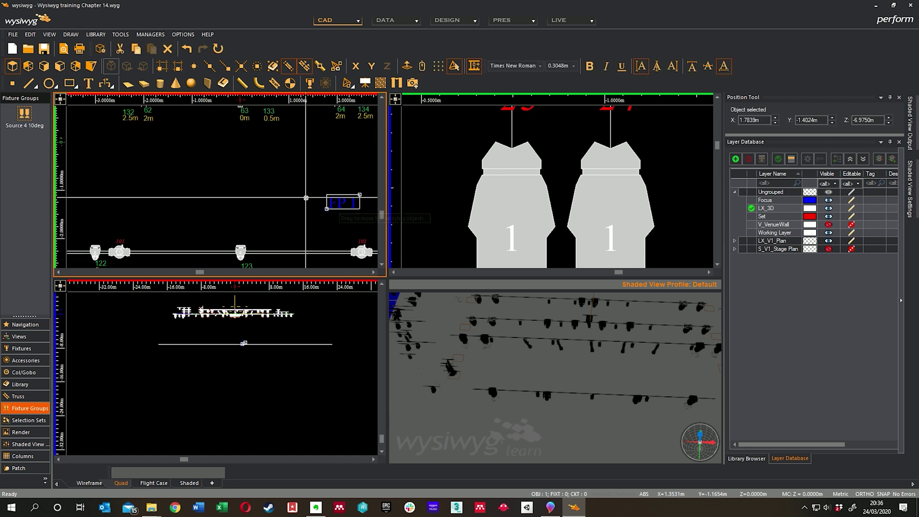
pyautogui.moveTo(299, 191); pyautogui.dragTo(213, 179, button='middle')
pyautogui.scroll(-2, 210, 178)
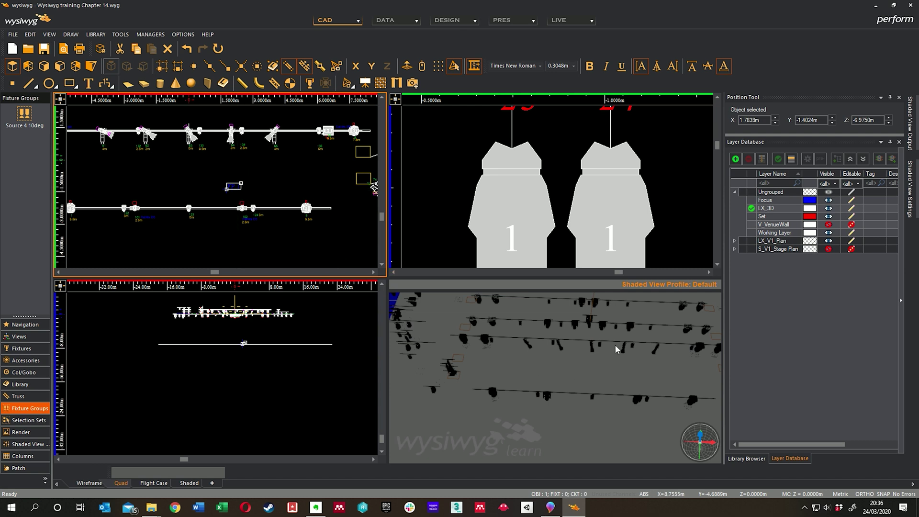
pyautogui.moveTo(236, 187); pyautogui.dragTo(328, 184)
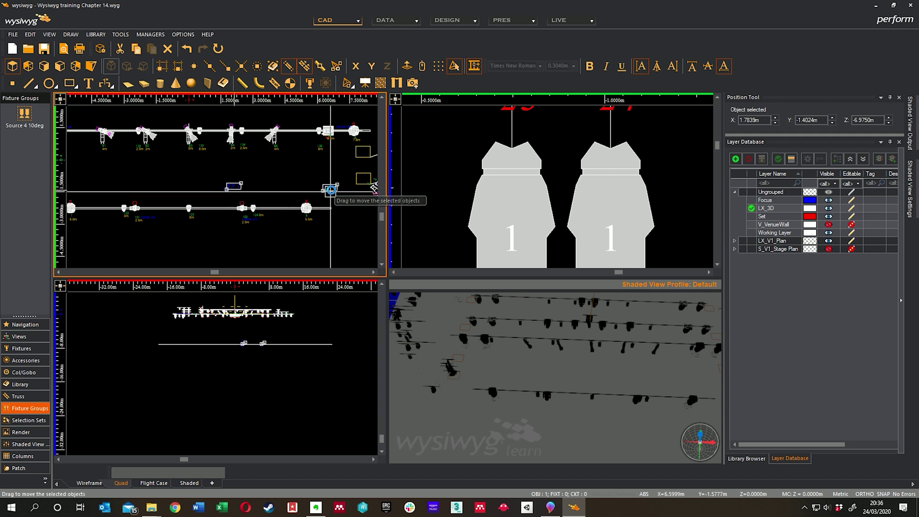
pyautogui.click(25, 113)
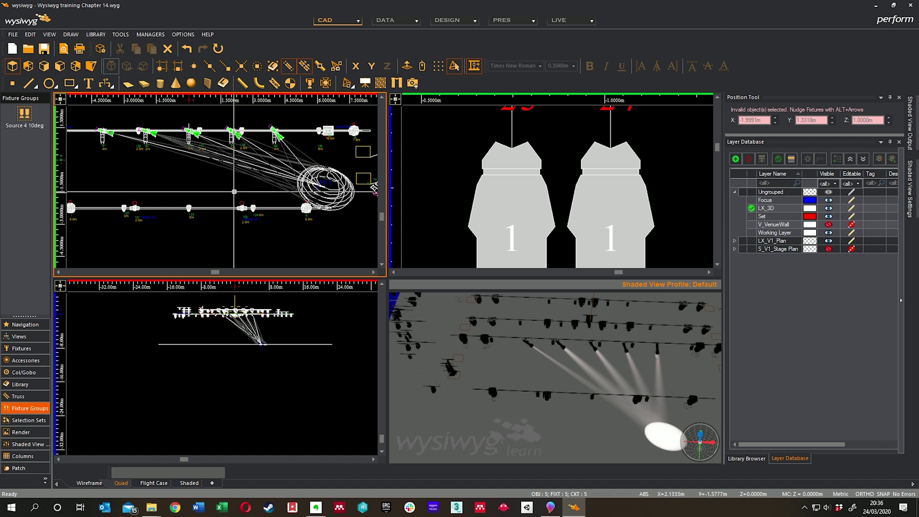
# - Move FP 1 in plan to about X -2.93 m, Y -1.00 m, between the two lighting bars, and deselect it
pyautogui.click(332, 186)
pyautogui.click(330, 186)
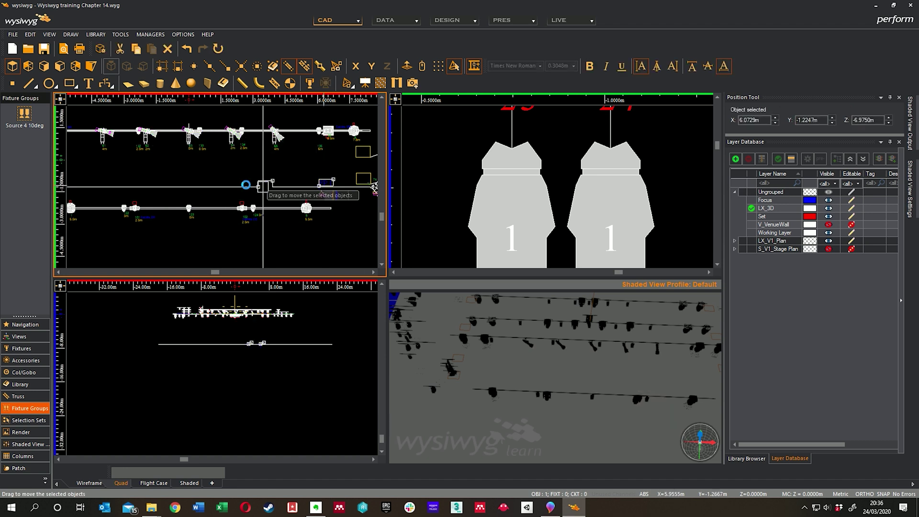
pyautogui.moveTo(131, 184); pyautogui.dragTo(131, 182)
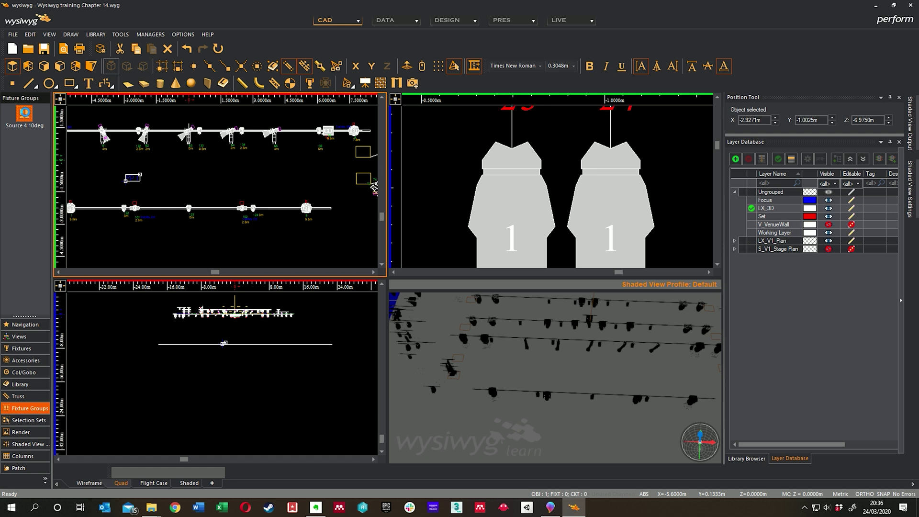
pyautogui.moveTo(161, 180); pyautogui.dragTo(255, 173, button='middle')
pyautogui.press('Escape')
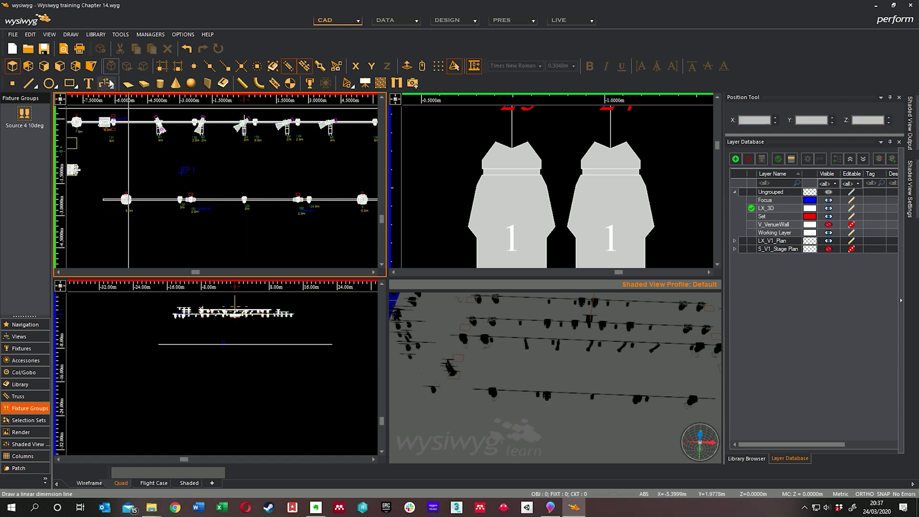
# - Add focus position FP 2 on the Focus layer at about X 6.2 m, Y -1.0 m in plan
pyautogui.click(71, 35)
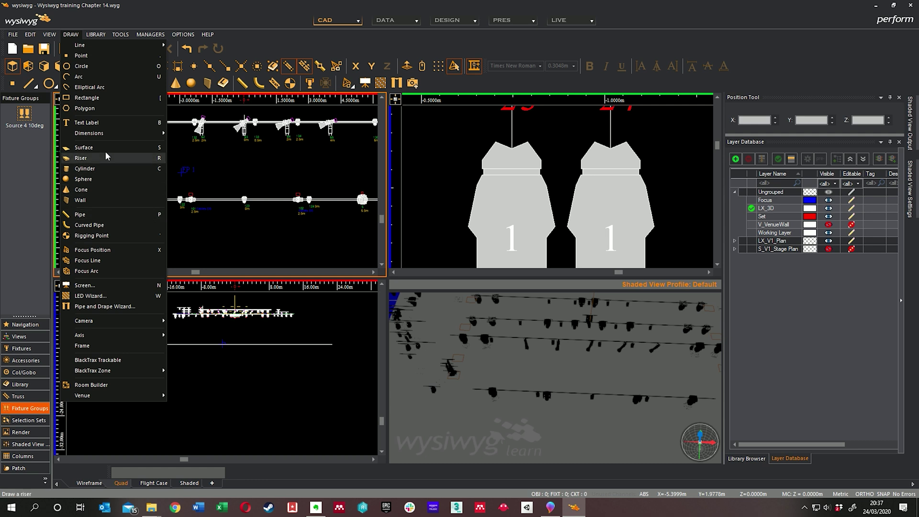
pyautogui.click(113, 249)
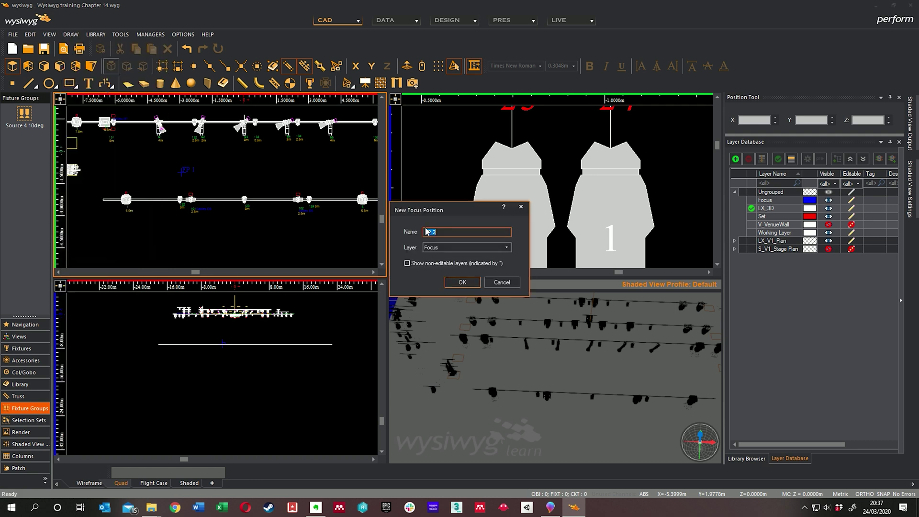
pyautogui.click(462, 282)
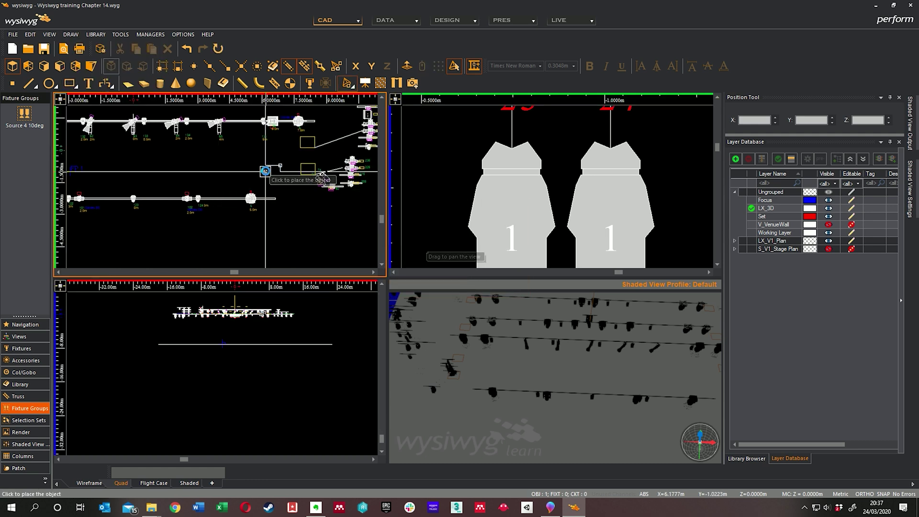
pyautogui.click(268, 167)
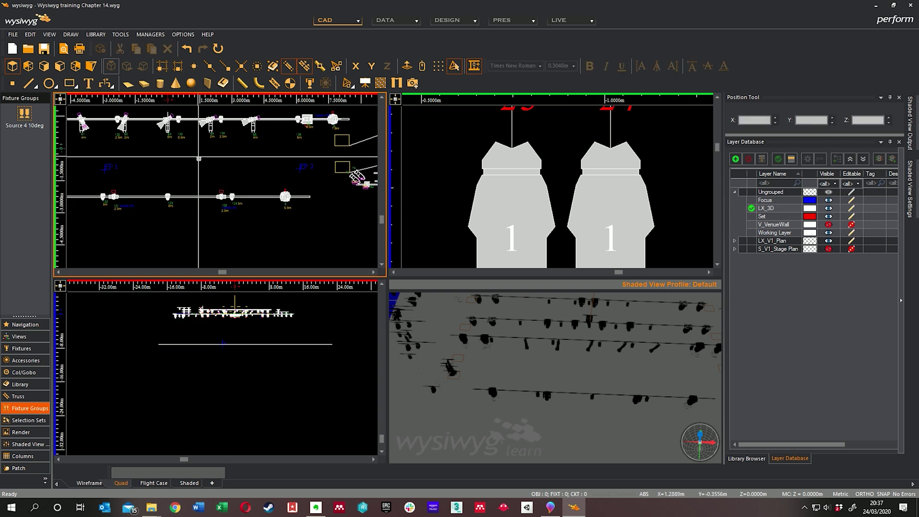
# - Set the focus position of all Source 4 10deg group fixtures to FP 2, inspect their beams in the shaded view, and deselect them
pyautogui.click(21, 114)
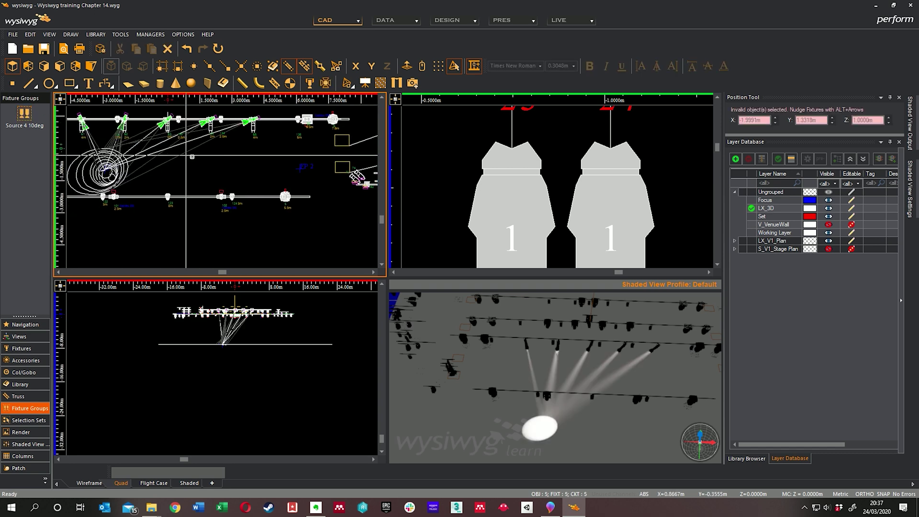
pyautogui.rightClick(210, 161)
pyautogui.click(235, 7)
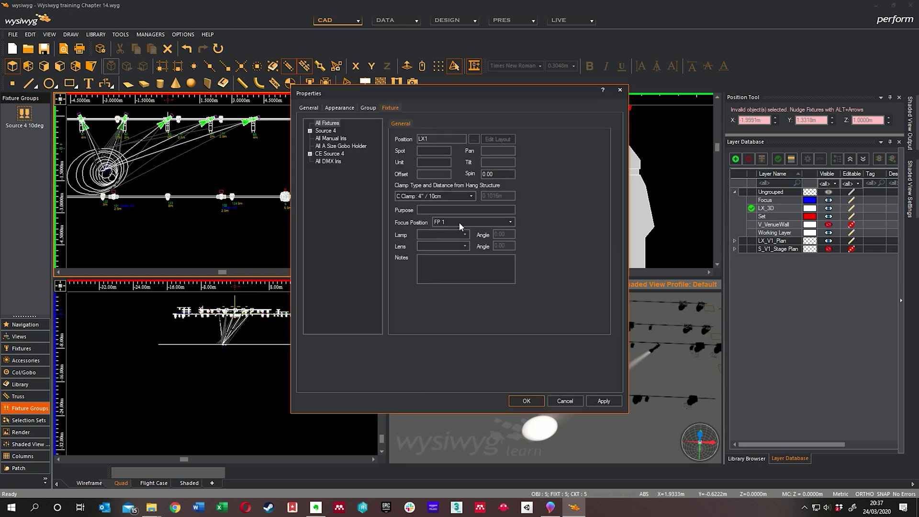
pyautogui.click(503, 222)
pyautogui.click(449, 239)
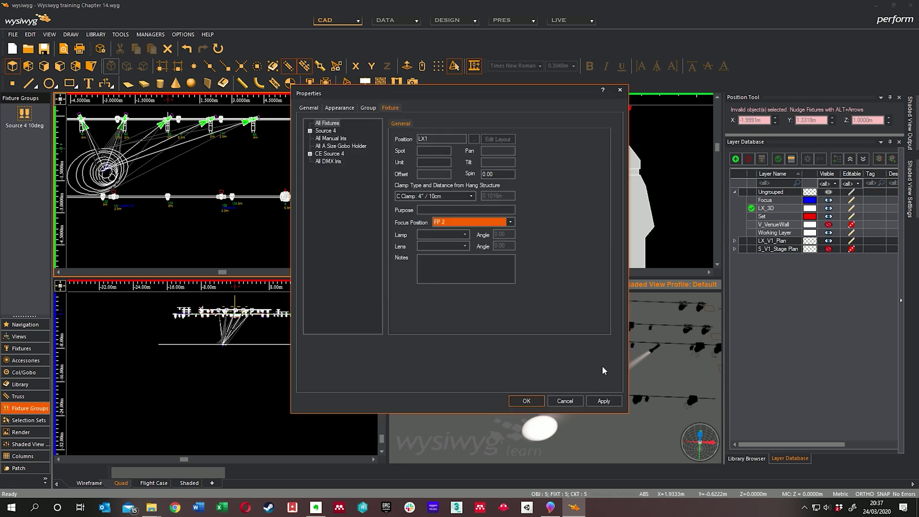
pyautogui.click(537, 400)
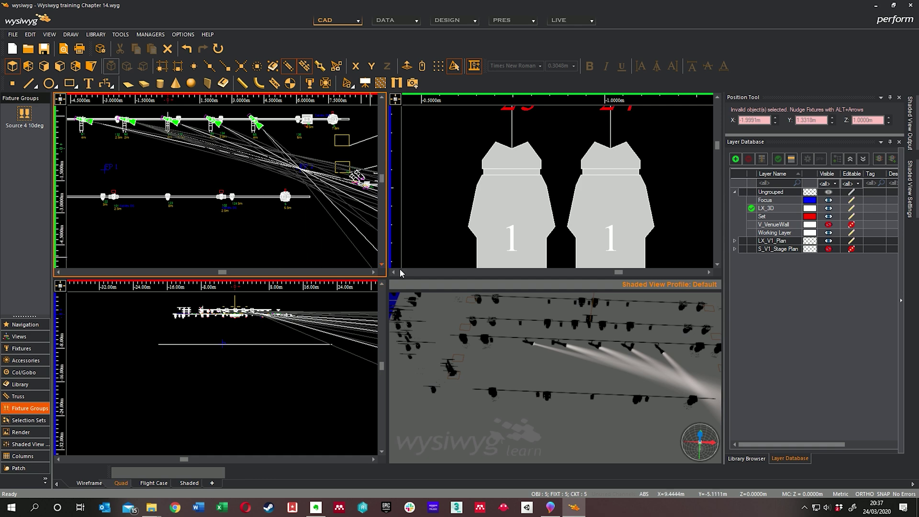
pyautogui.click(278, 370)
pyautogui.moveTo(637, 381)
pyautogui.mouseDown(button='middle')
pyautogui.moveTo(718, 219)
pyautogui.moveTo(820, 160)
pyautogui.moveTo(824, 120)
pyautogui.moveTo(840, 119)
pyautogui.moveTo(888, 78)
pyautogui.moveTo(659, 223)
pyautogui.moveTo(604, 324)
pyautogui.mouseUp(button='middle')
pyautogui.moveTo(604, 324); pyautogui.dragTo(601, 317)
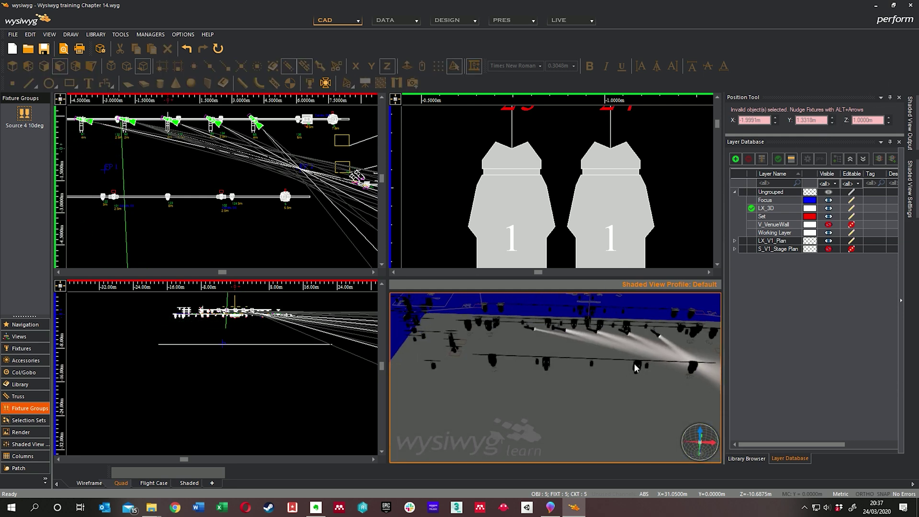
pyautogui.click(180, 160)
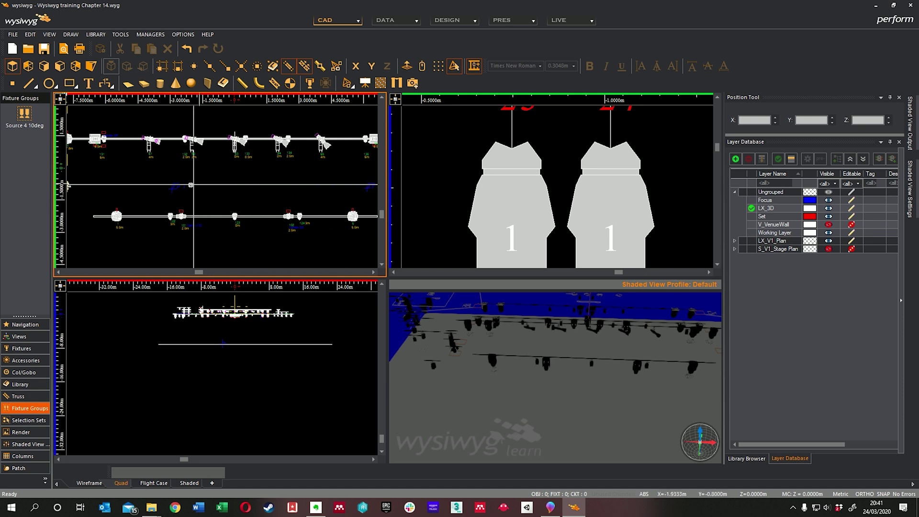
pyautogui.click(70, 34)
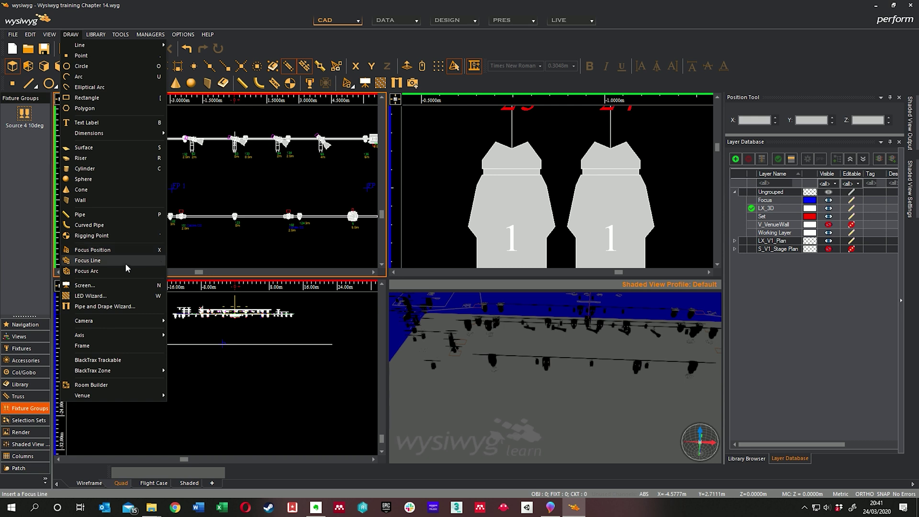
pyautogui.click(220, 181)
# - Select the Source 4 labelled 61 on LX1 in plan and bring up its shutter cut settings
pyautogui.moveTo(224, 178)
pyautogui.mouseDown(button='middle')
pyautogui.moveTo(257, 189)
pyautogui.moveTo(231, 190)
pyautogui.moveTo(266, 186)
pyautogui.mouseUp(button='middle')
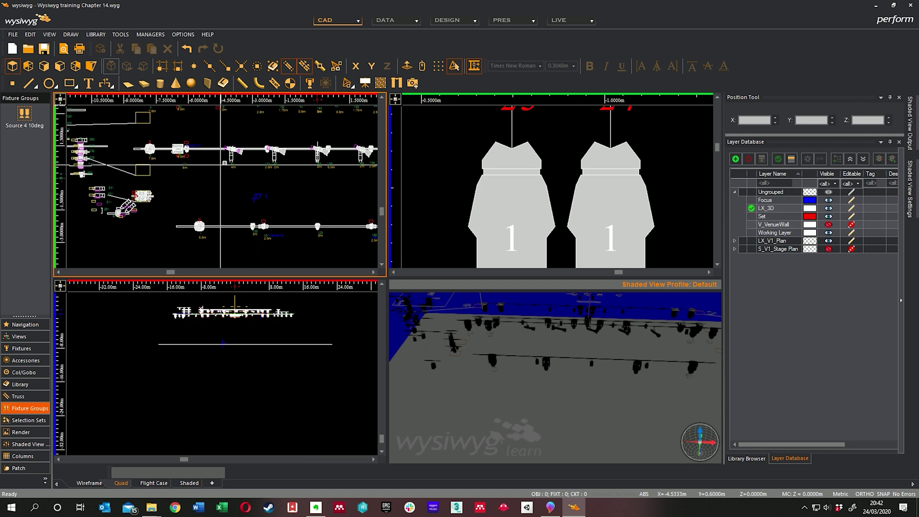
pyautogui.scroll(3, 220, 163)
pyautogui.click(235, 141)
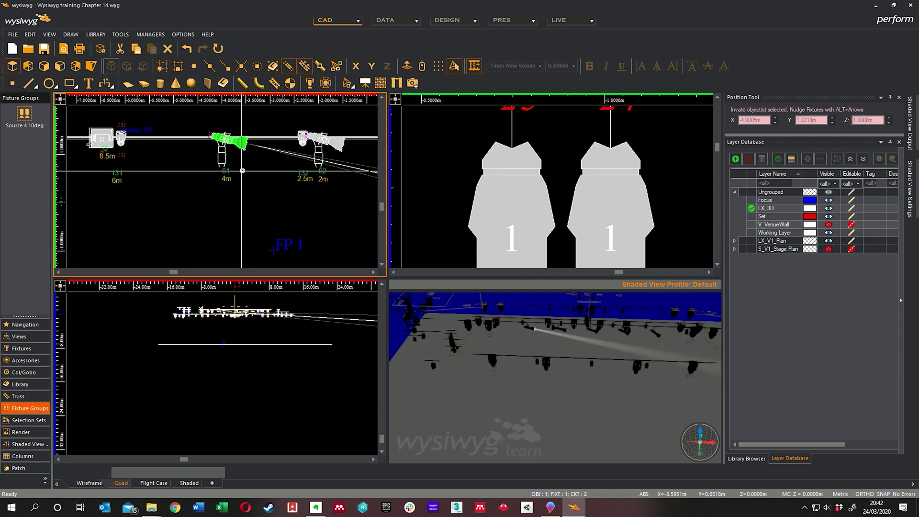
pyautogui.rightClick(242, 170)
pyautogui.click(302, 8)
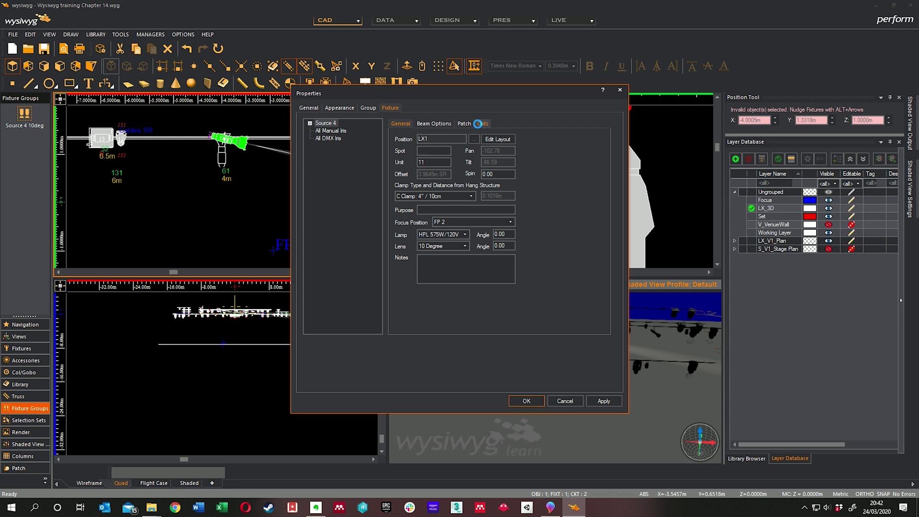
pyautogui.click(478, 124)
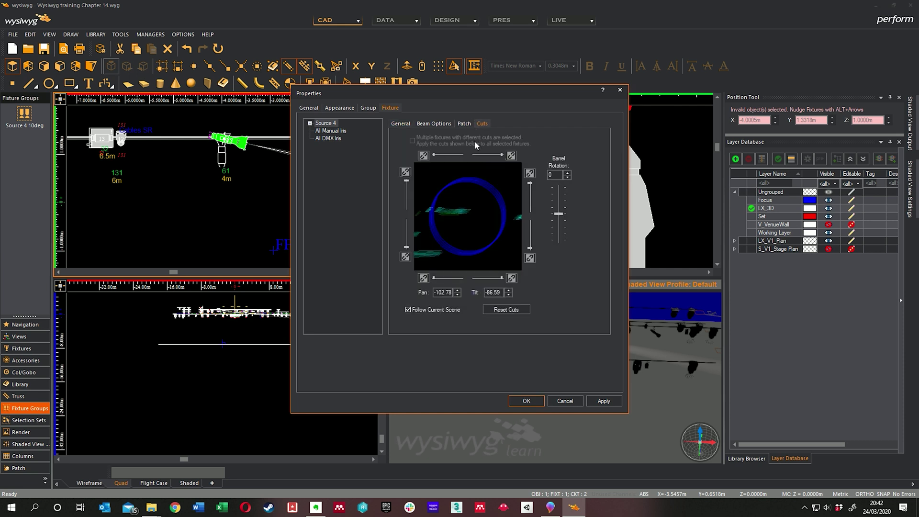
# - Set the fixture's pan to -37 and its tilt to -64 while checking its point-of-view preview
pyautogui.click(509, 295)
pyautogui.click(509, 290)
pyautogui.click(508, 290)
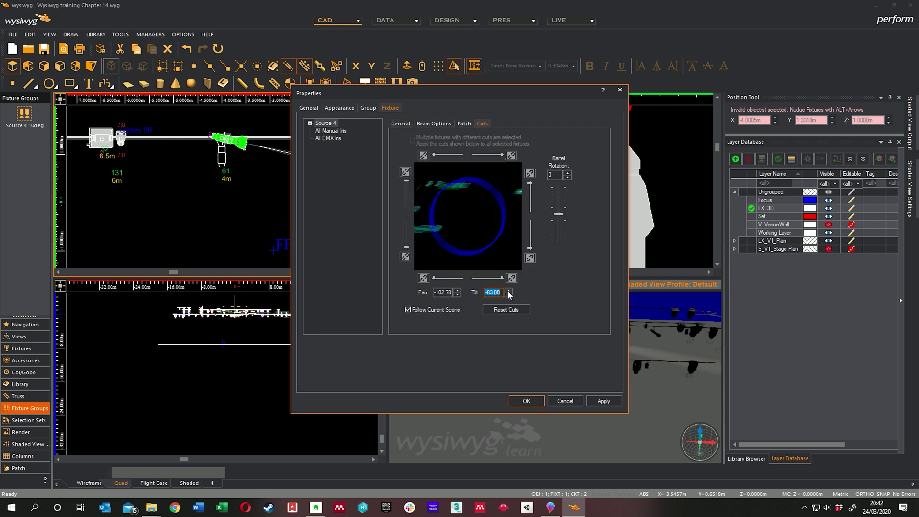
pyautogui.click(457, 291)
pyautogui.click(457, 290)
pyautogui.click(458, 290)
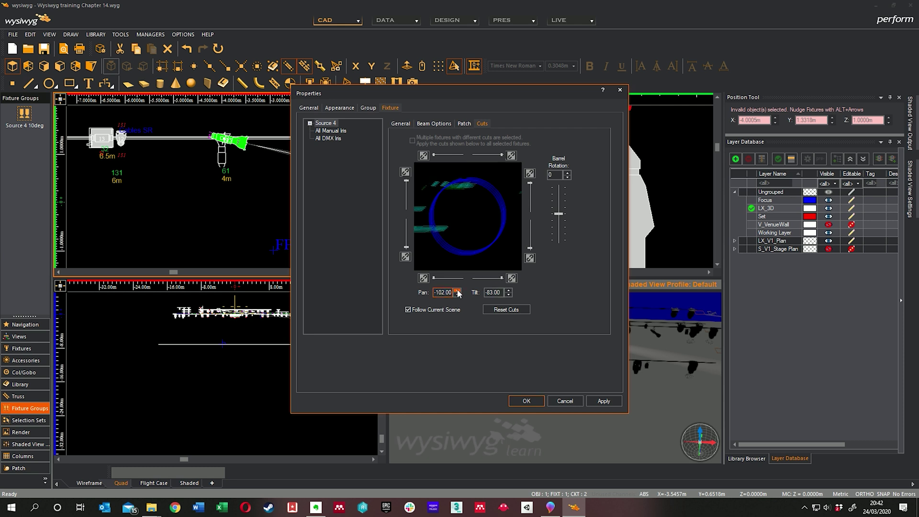
pyautogui.click(457, 290)
pyautogui.click(457, 290)
pyautogui.moveTo(457, 290); pyautogui.dragTo(509, 290)
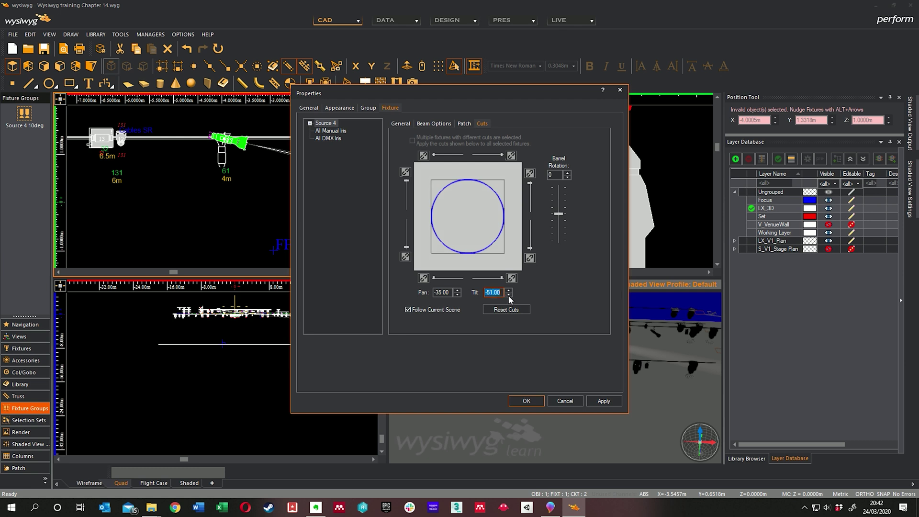
pyautogui.moveTo(509, 295); pyautogui.dragTo(509, 295)
pyautogui.click(457, 295)
pyautogui.click(458, 294)
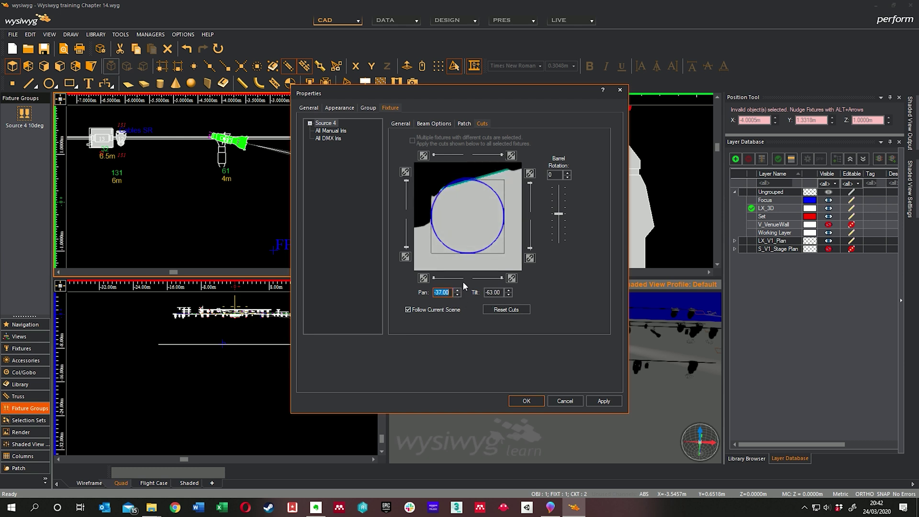
pyautogui.click(509, 296)
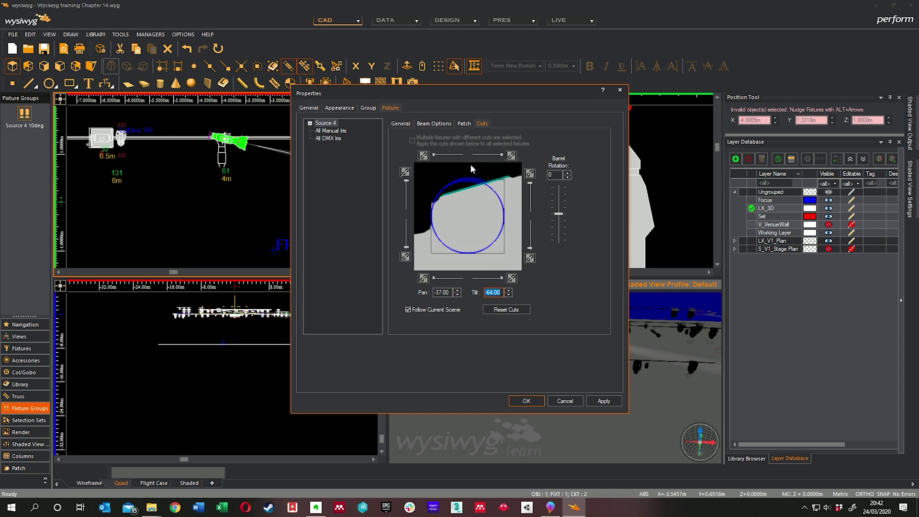
# - Push in the left end of the fixture's top shutter, set the barrel rotation back to 0, and accept the settings
pyautogui.moveTo(404, 182); pyautogui.dragTo(407, 195)
pyautogui.click(531, 185)
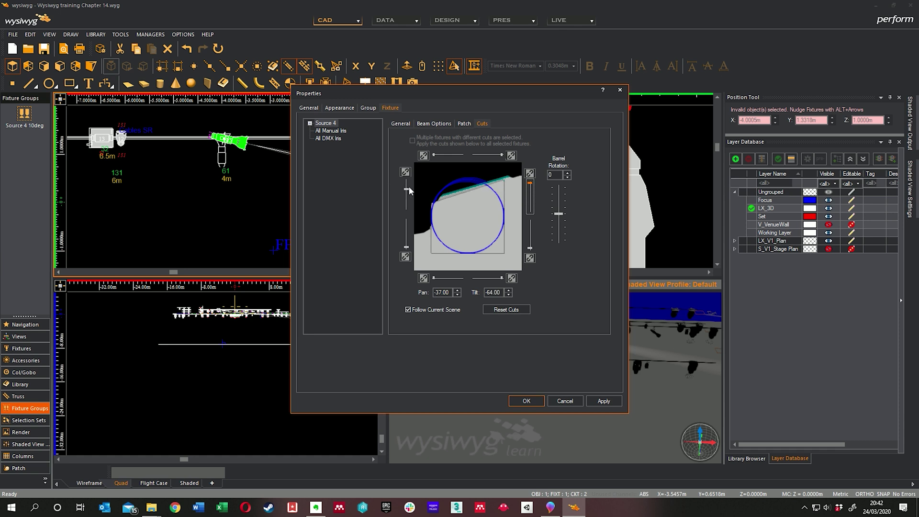
pyautogui.moveTo(561, 211); pyautogui.dragTo(560, 212)
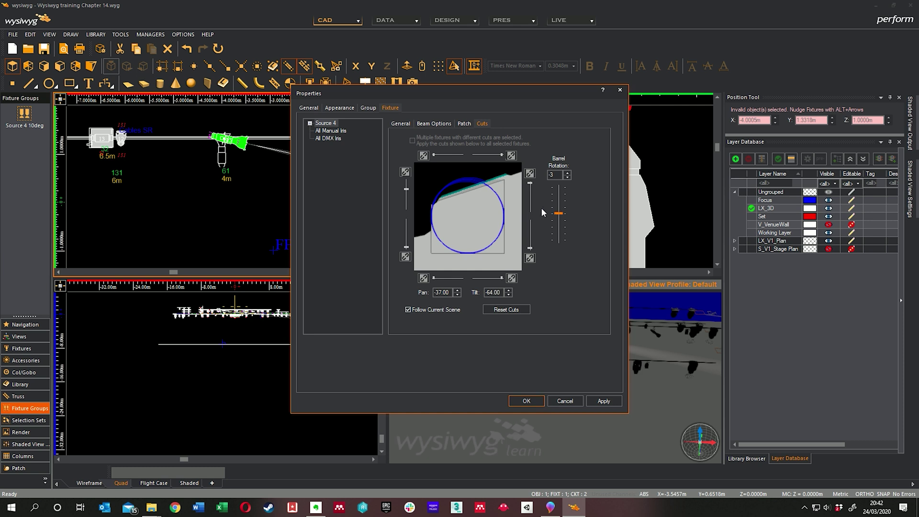
pyautogui.click(568, 177)
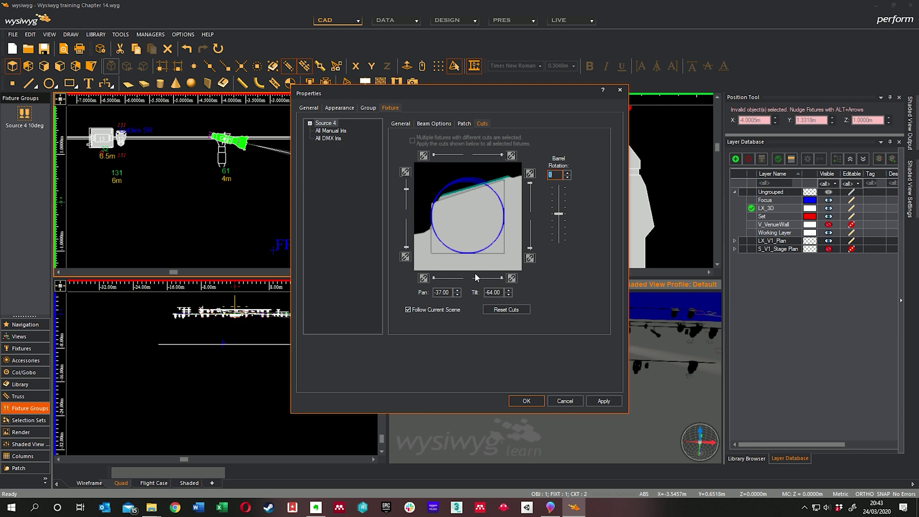
pyautogui.click(527, 401)
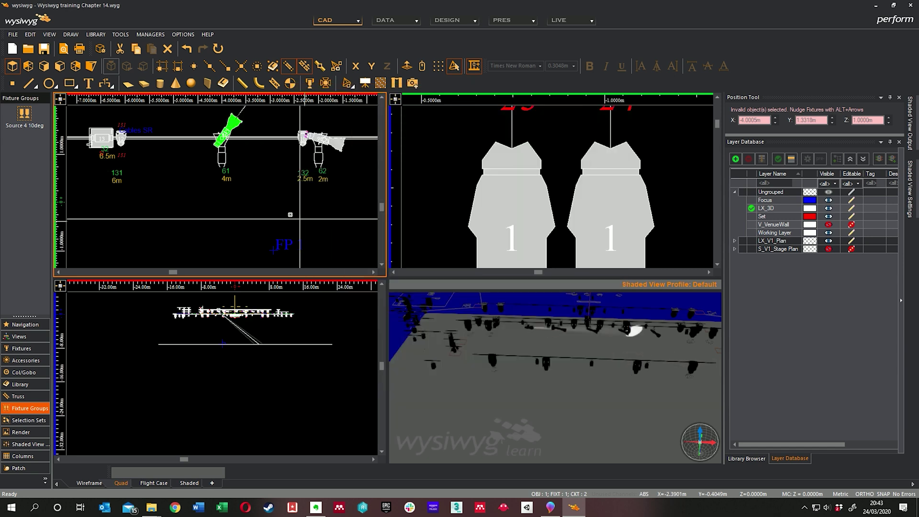
# - Select the two CE Source 4 Jr fixtures on channels 23 and 24 of the BoomDSL boom and view their beams in the shaded view
pyautogui.moveTo(236, 182); pyautogui.dragTo(308, 183, button='middle')
pyautogui.scroll(-2, 223, 179)
pyautogui.moveTo(222, 179); pyautogui.dragTo(277, 157, button='middle')
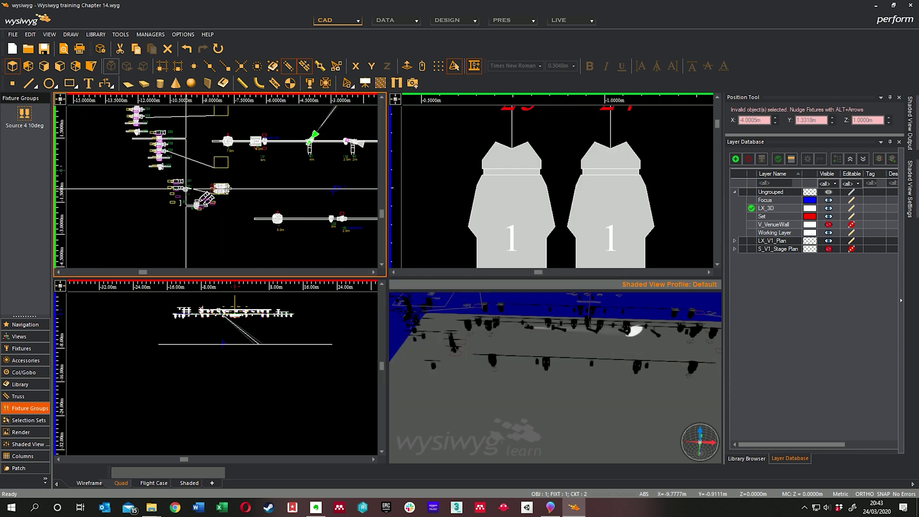
pyautogui.scroll(6, 205, 187)
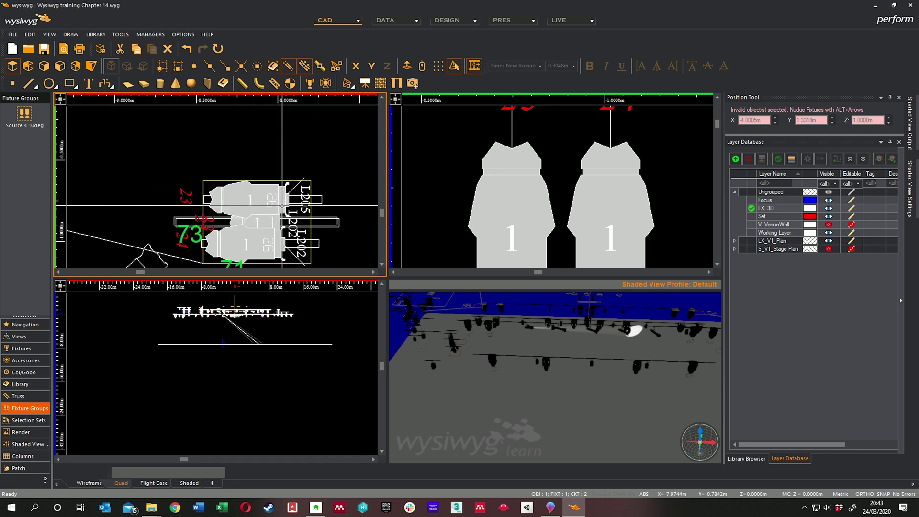
pyautogui.scroll(2, 251, 225)
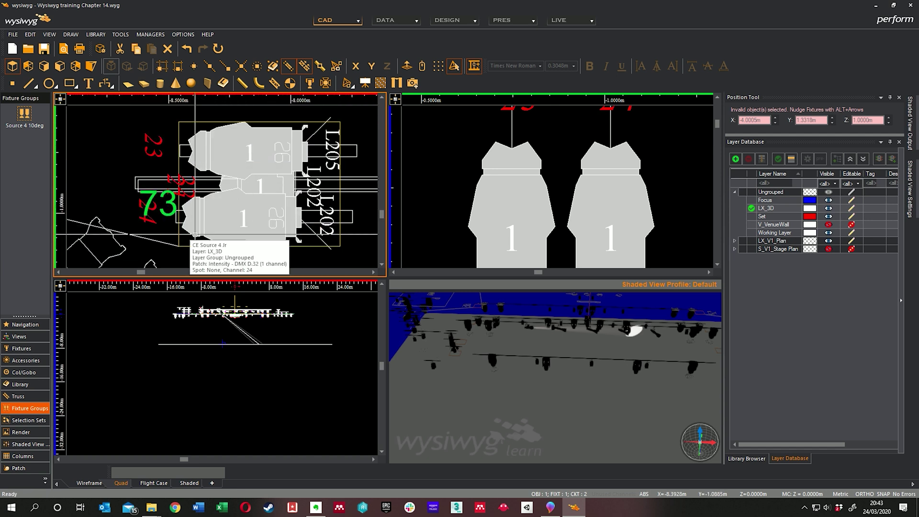
pyautogui.click(198, 239)
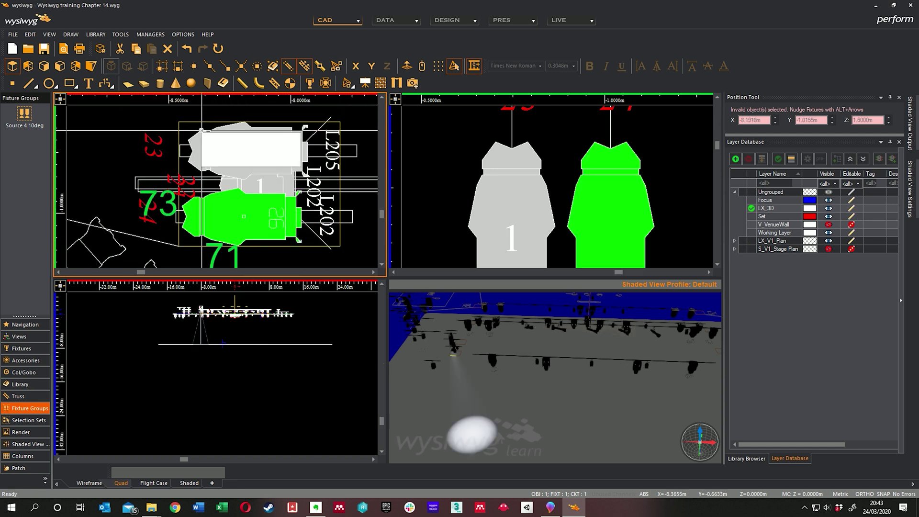
pyautogui.keyDown('ctrl'); pyautogui.click(201, 130); pyautogui.keyUp('ctrl')
pyautogui.moveTo(492, 388)
pyautogui.mouseDown(button='middle')
pyautogui.moveTo(539, 292)
pyautogui.moveTo(586, 279)
pyautogui.moveTo(577, 319)
pyautogui.moveTo(559, 326)
pyautogui.mouseUp(button='middle')
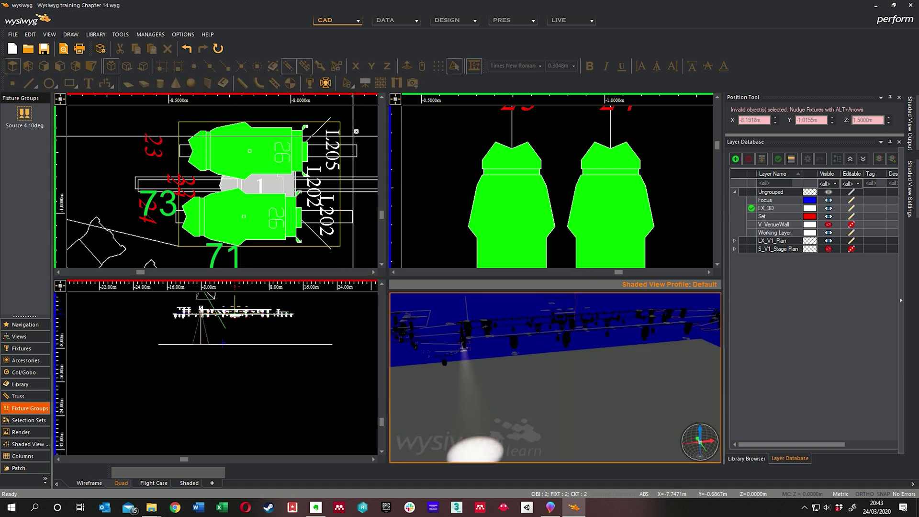
# - Try a tilt of 90 on the two selected boom fixtures, and apply a tilt of -90 instead
pyautogui.click(361, 120)
pyautogui.rightClick(361, 120)
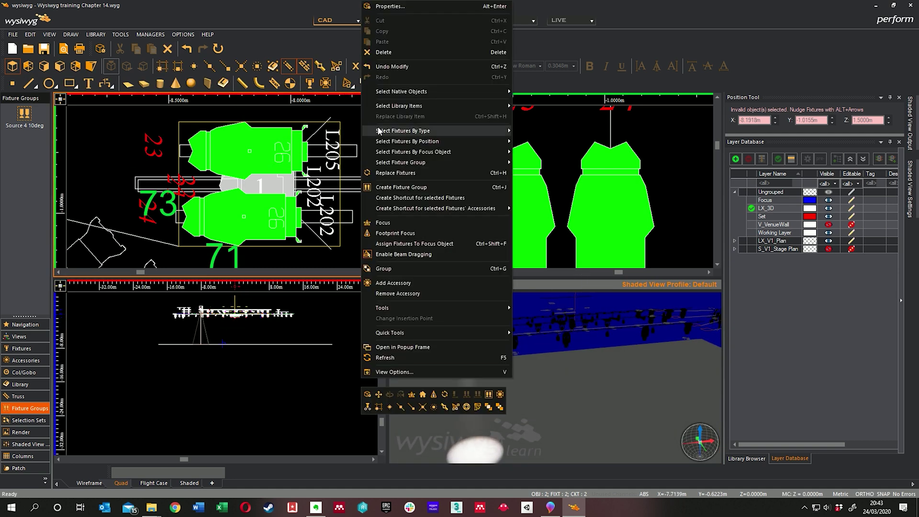
pyautogui.click(412, 8)
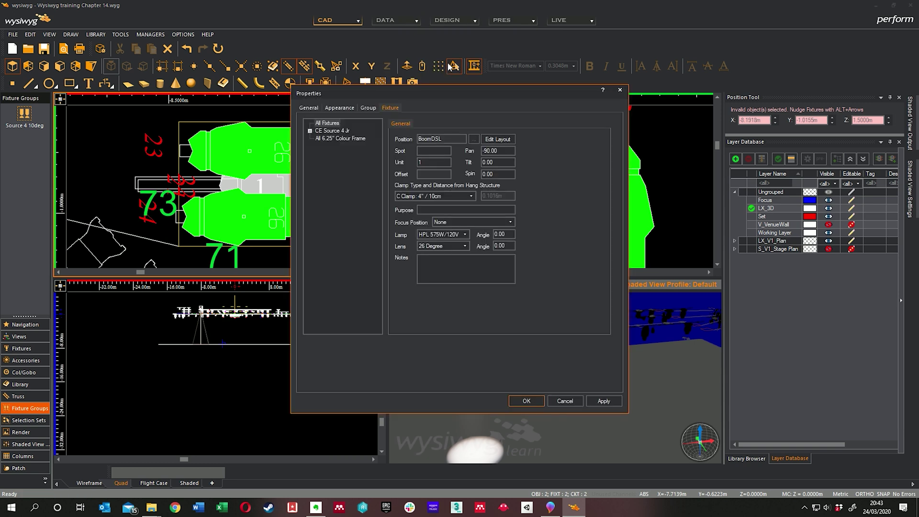
pyautogui.click(497, 162)
pyautogui.moveTo(477, 94); pyautogui.dragTo(246, 82)
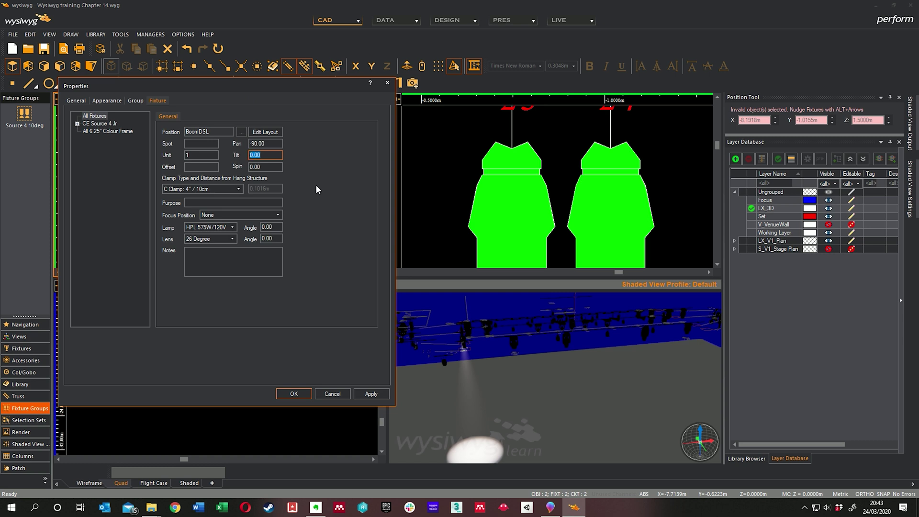
pyautogui.write('90')
pyautogui.click(358, 394)
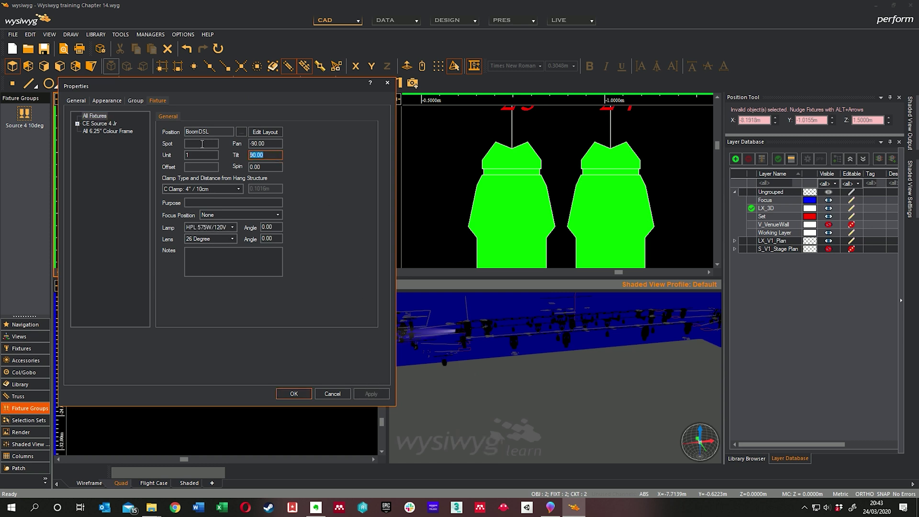
pyautogui.write('-90')
pyautogui.click(370, 394)
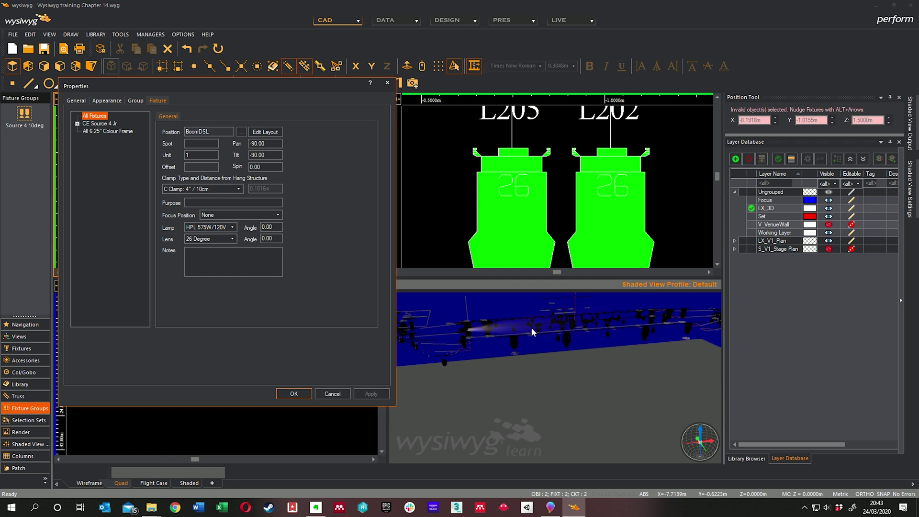
# - Push in both ends of the bottom shutter for the CE Source 4 Jr fixtures and apply the cuts
pyautogui.click(114, 125)
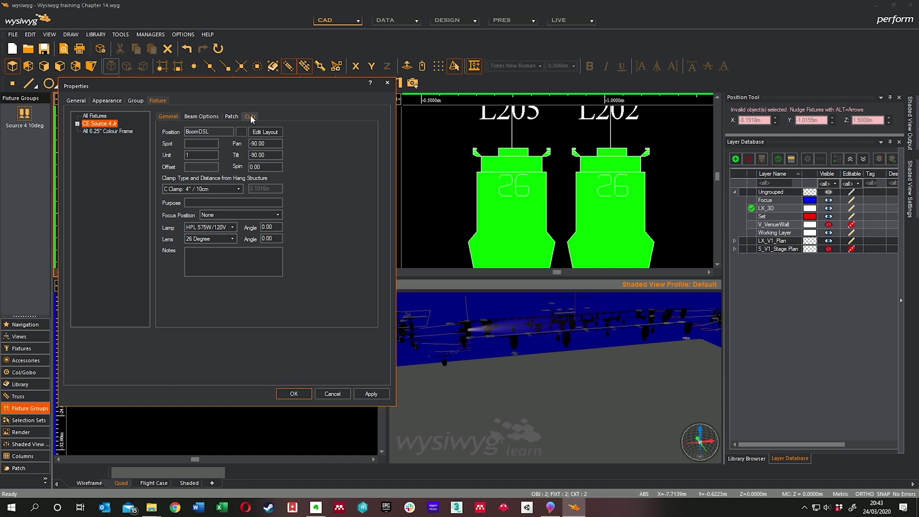
pyautogui.click(251, 118)
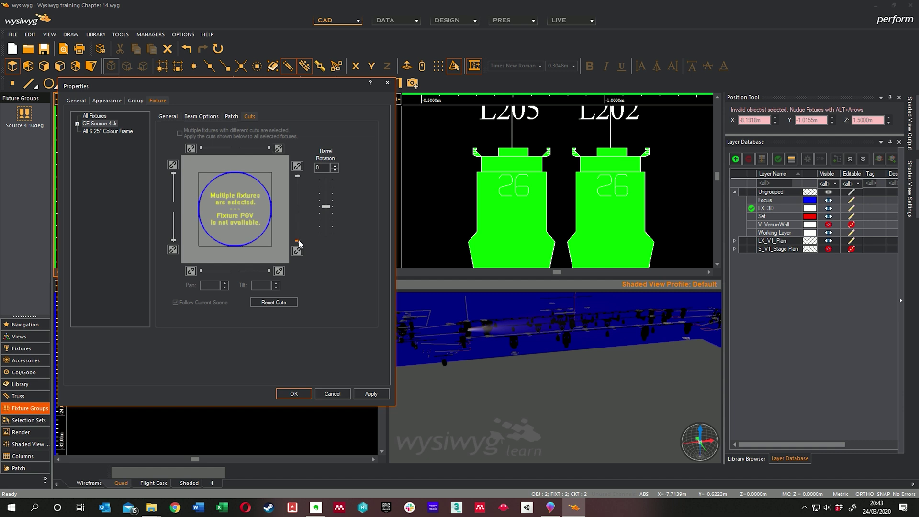
pyautogui.moveTo(297, 242); pyautogui.dragTo(298, 237)
pyautogui.click(173, 242)
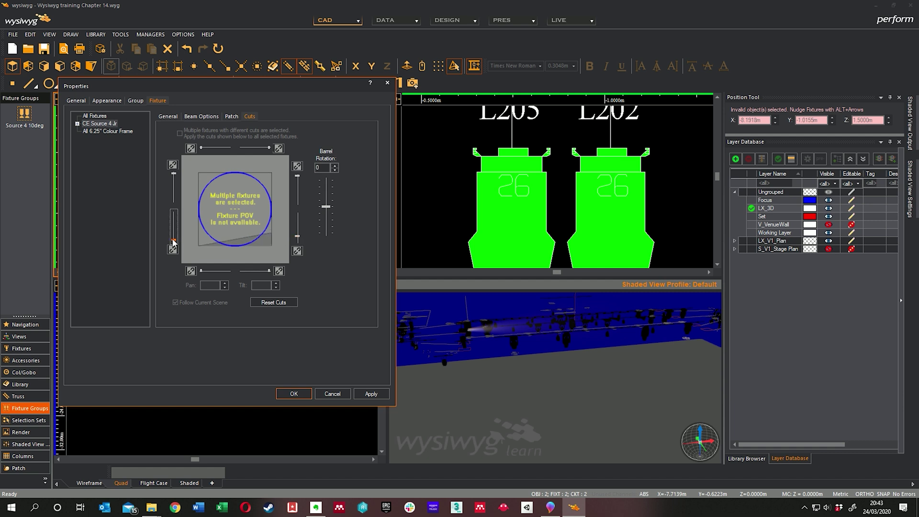
pyautogui.moveTo(173, 240); pyautogui.dragTo(173, 238)
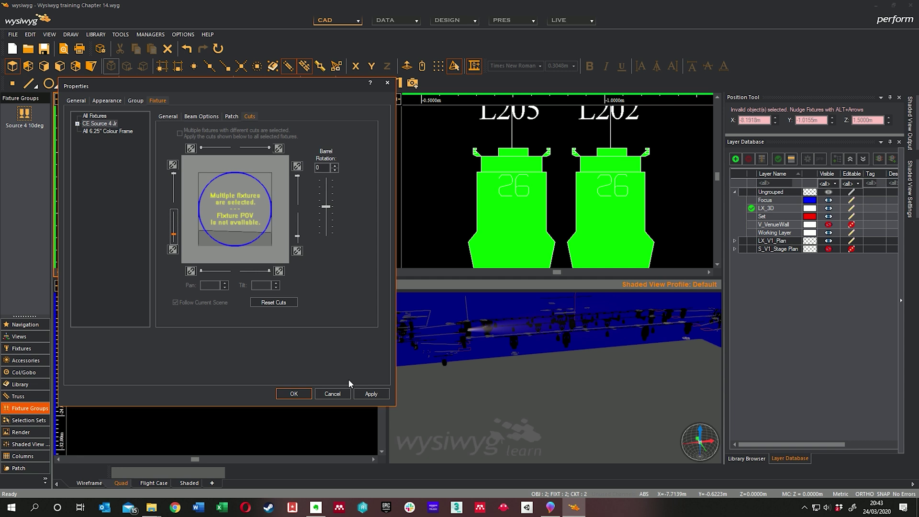
pyautogui.click(369, 393)
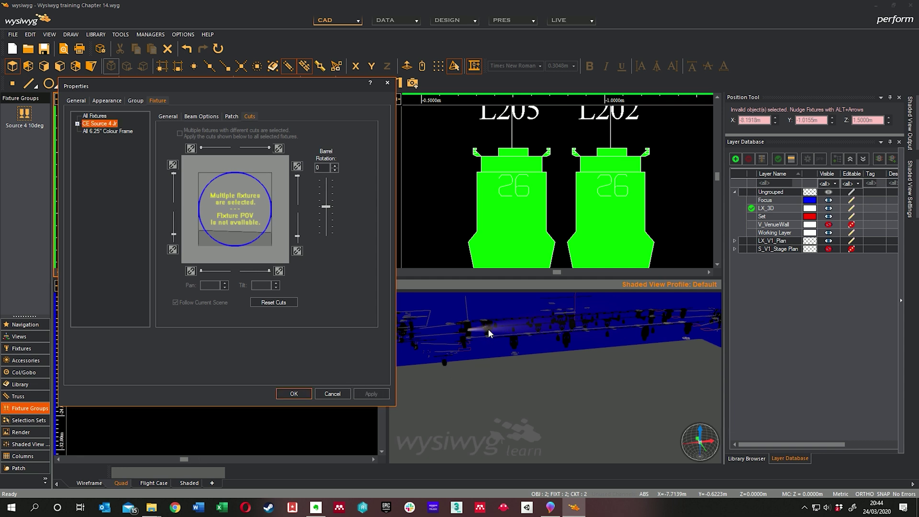
# - Push in both ends of the top shutter for the CE Source 4 Jr fixtures and accept the settings
pyautogui.moveTo(297, 176); pyautogui.dragTo(296, 184)
pyautogui.moveTo(174, 173); pyautogui.dragTo(174, 183)
pyautogui.moveTo(297, 183); pyautogui.dragTo(297, 186)
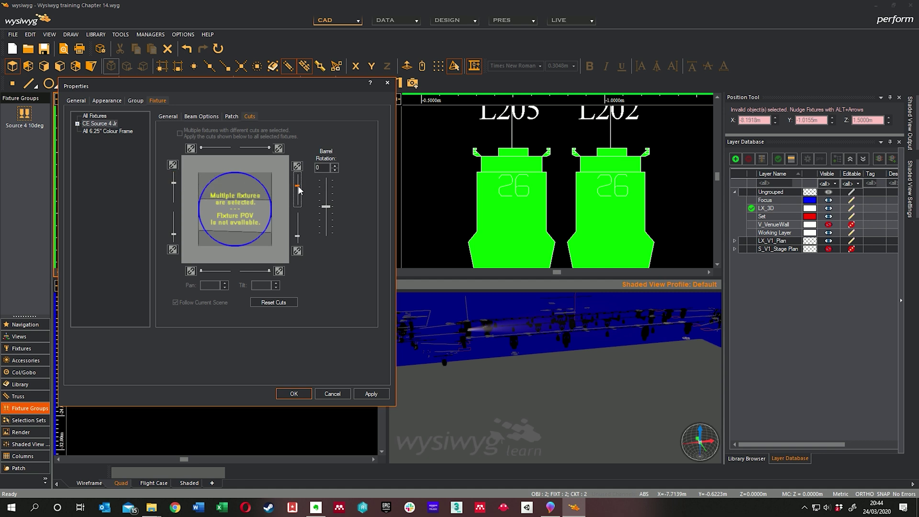
pyautogui.click(363, 392)
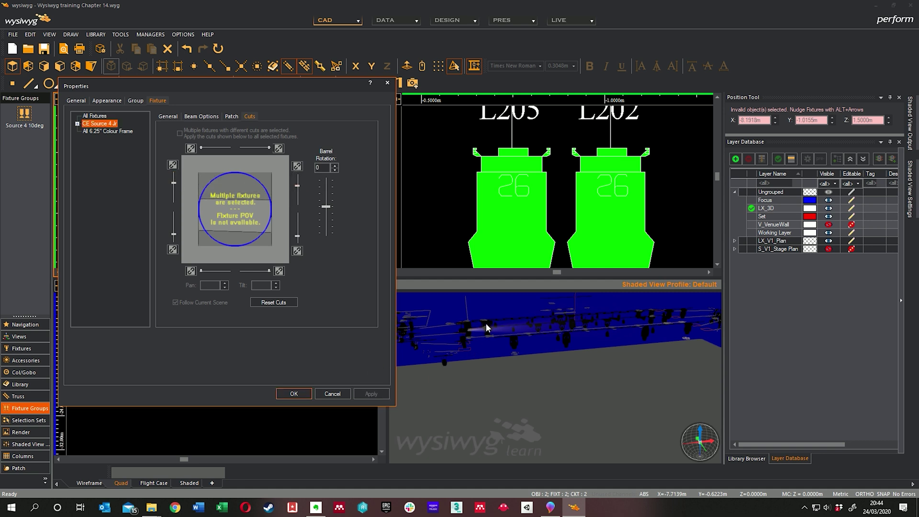
pyautogui.click(548, 340)
pyautogui.click(288, 393)
# - Inspect the cut beams of the boom fixtures in the shaded view, deselect the fixtures, and look over the whole rig
pyautogui.moveTo(468, 351)
pyautogui.mouseDown()
pyautogui.moveTo(604, 389)
pyautogui.moveTo(611, 325)
pyautogui.moveTo(616, 343)
pyautogui.mouseUp()
pyautogui.scroll(2, 611, 340)
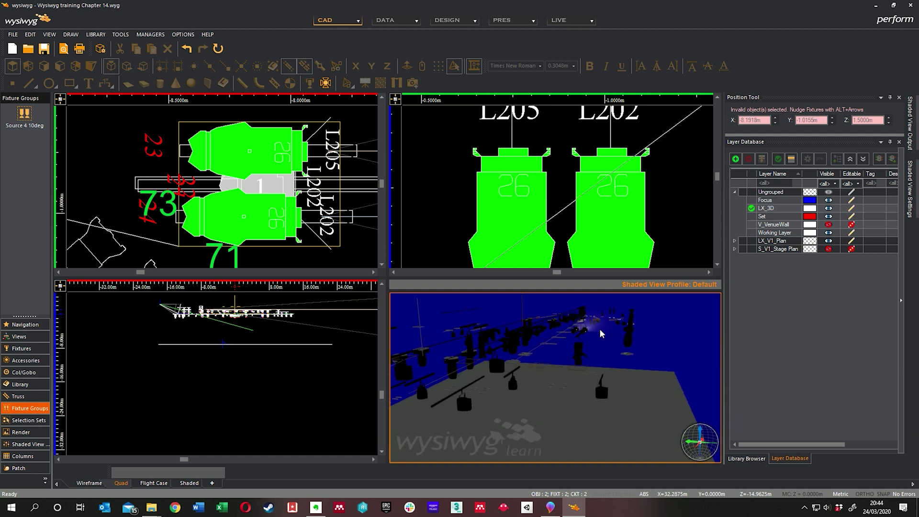
pyautogui.moveTo(574, 300)
pyautogui.mouseDown()
pyautogui.moveTo(595, 323)
pyautogui.moveTo(603, 376)
pyautogui.moveTo(570, 385)
pyautogui.mouseUp()
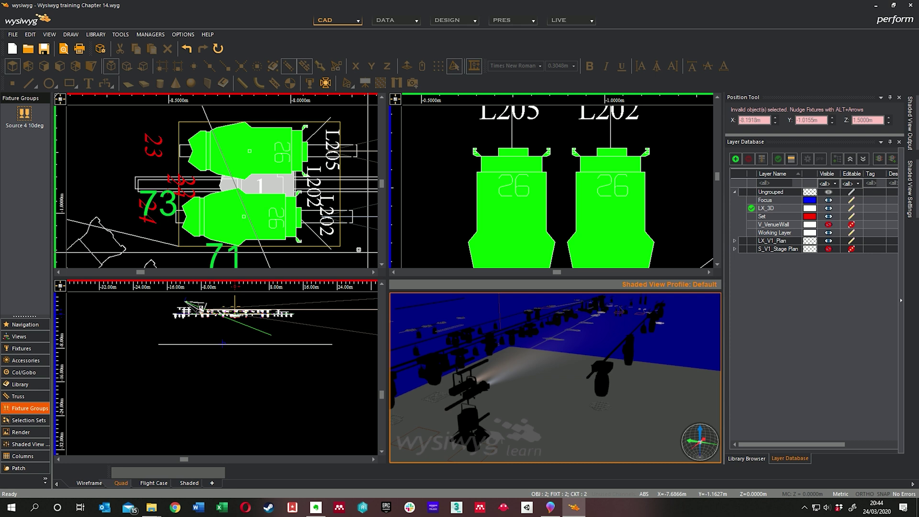
pyautogui.click(188, 214)
pyautogui.moveTo(190, 236)
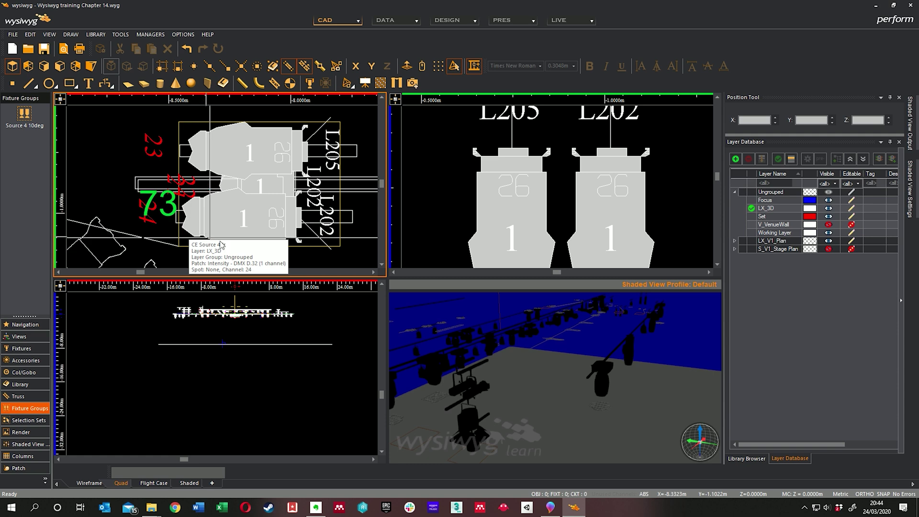
pyautogui.moveTo(528, 417)
pyautogui.mouseDown()
pyautogui.moveTo(562, 369)
pyautogui.moveTo(524, 389)
pyautogui.moveTo(480, 447)
pyautogui.moveTo(478, 398)
pyautogui.moveTo(535, 354)
pyautogui.mouseUp()
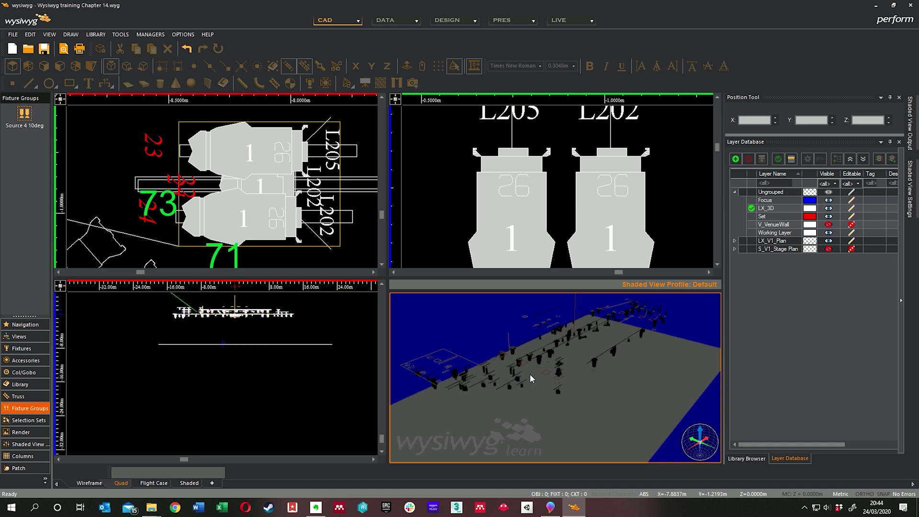
pyautogui.moveTo(530, 379)
pyautogui.mouseDown()
pyautogui.moveTo(549, 377)
pyautogui.moveTo(504, 374)
pyautogui.moveTo(578, 355)
pyautogui.moveTo(551, 371)
pyautogui.moveTo(541, 365)
pyautogui.moveTo(559, 369)
pyautogui.mouseUp()
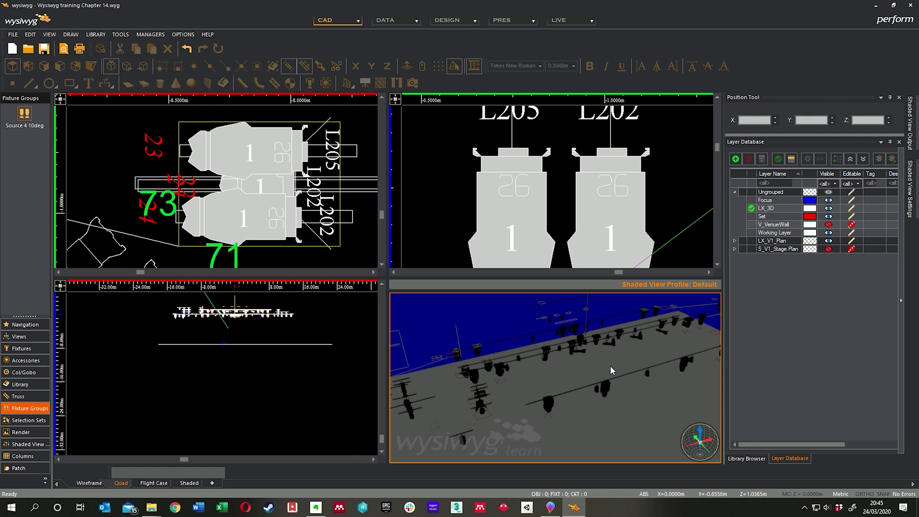
pyautogui.moveTo(511, 23)
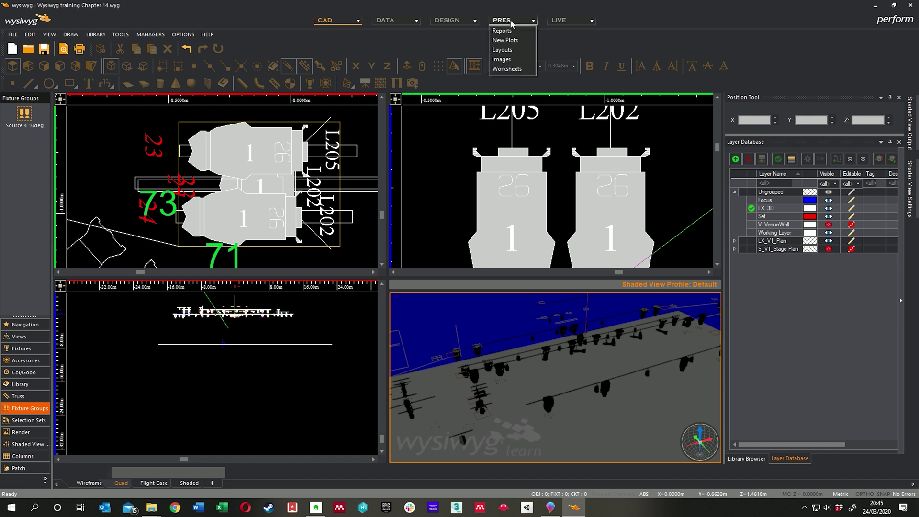